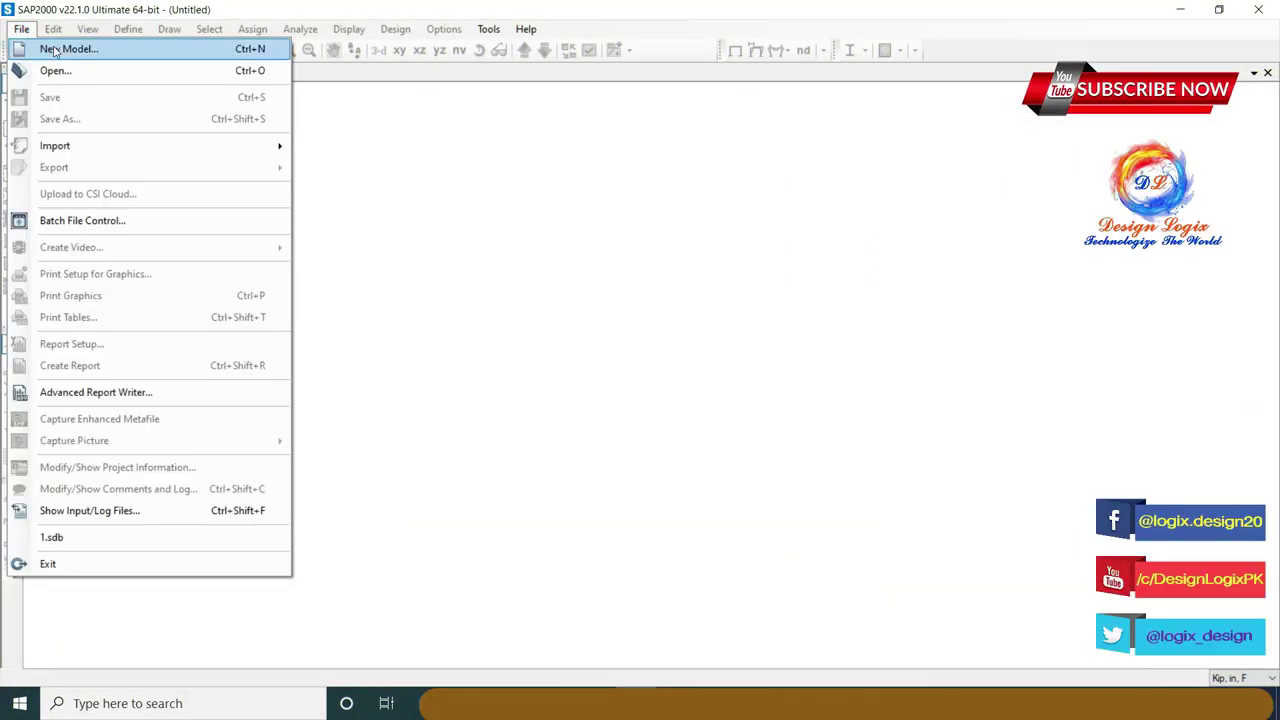
Create a 2D portal frame: 1 storey, 6 bays, storey height 180, bay width 600
click(55, 50)
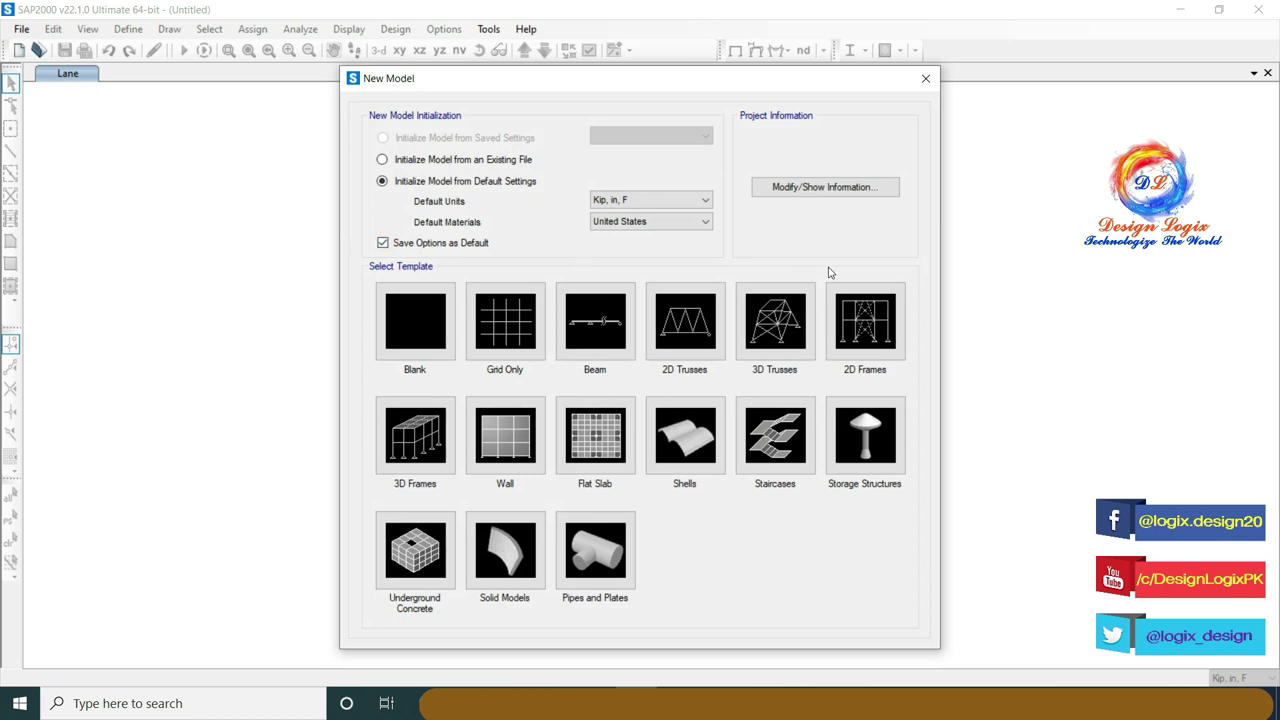
click(855, 336)
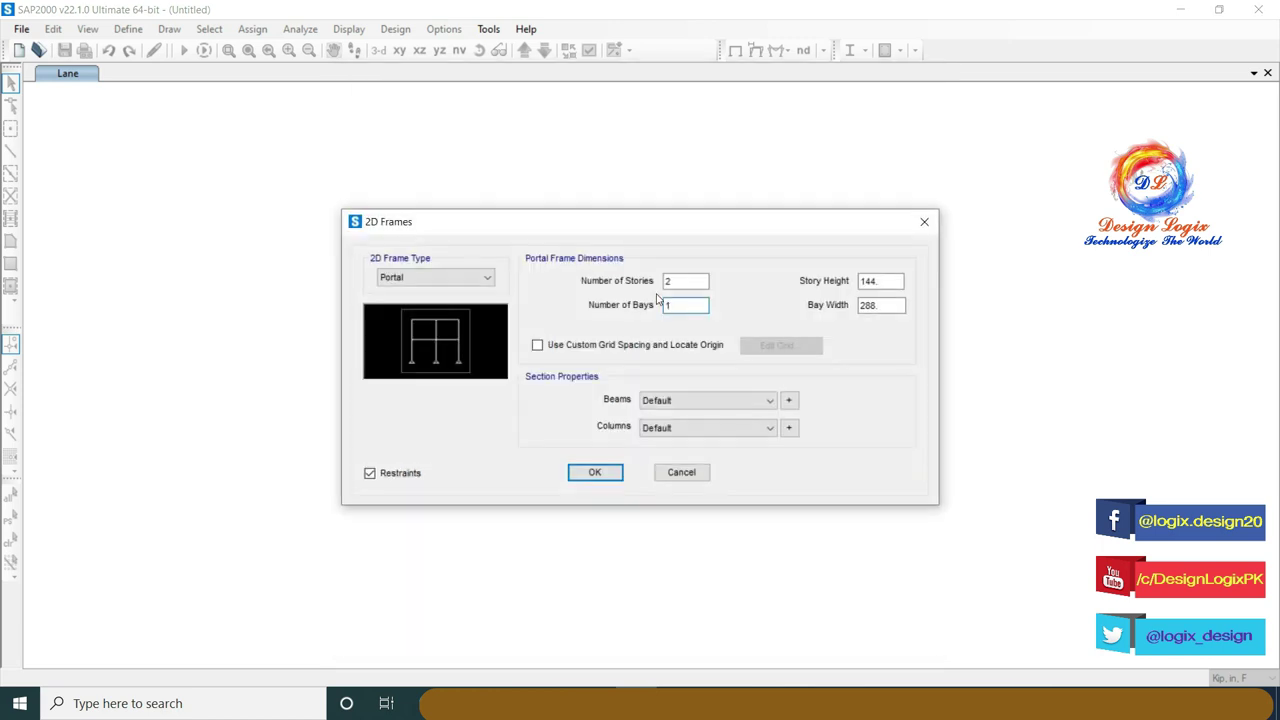
double_click(676, 284)
text(1)
click(678, 304)
double_click(678, 304)
key(Tab)
text(18)
click(878, 304)
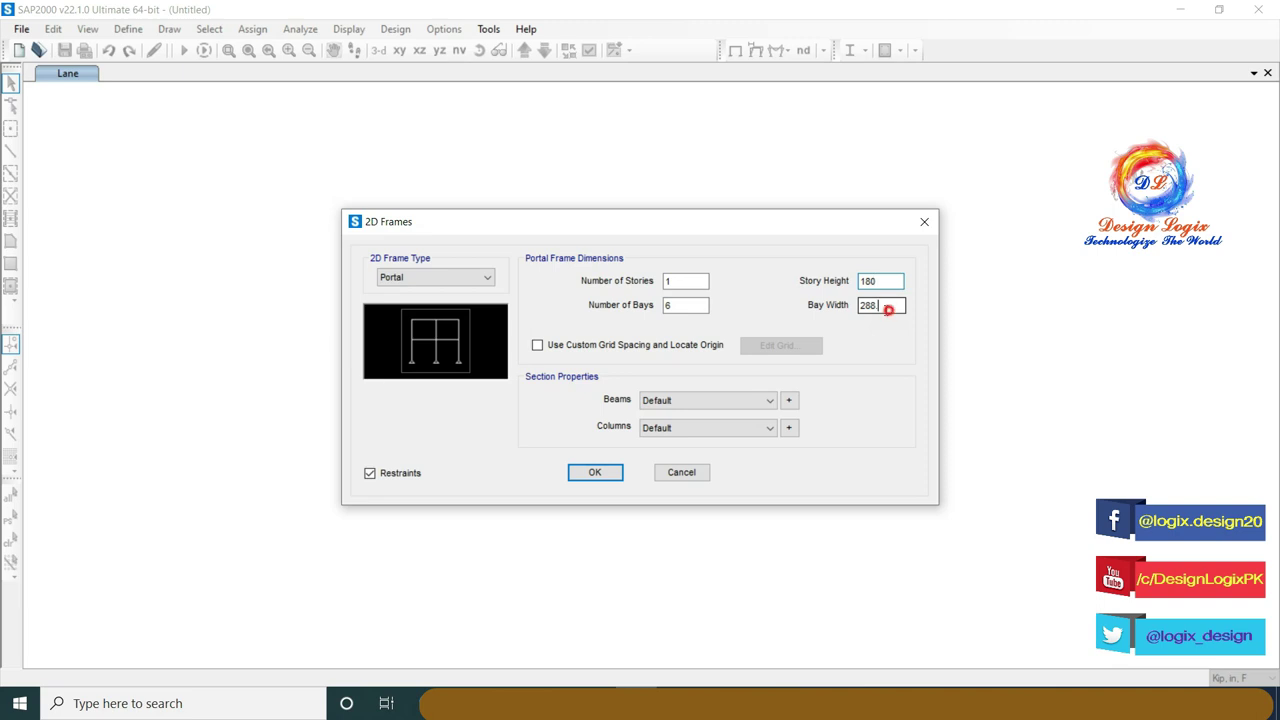
drag(889, 306, 846, 314)
text(600)
click(597, 472)
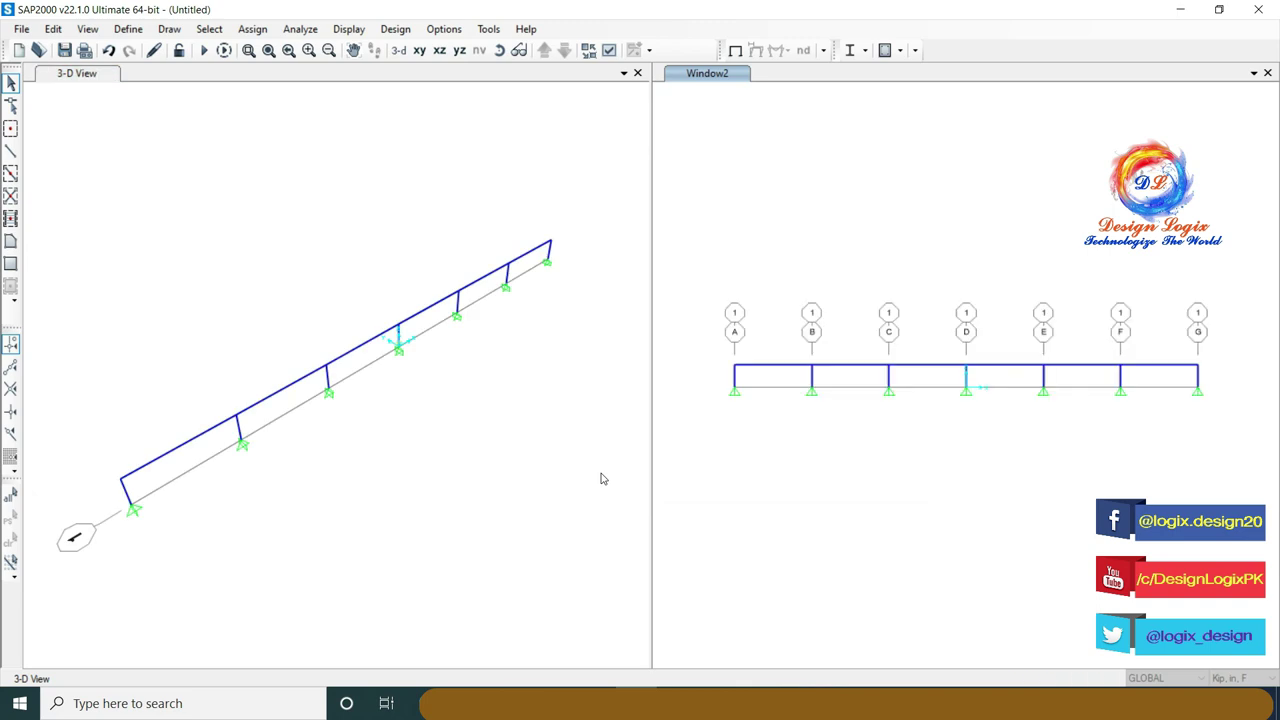
In the elevation view, assign Fixed restraints to all seven base joints
click(637, 74)
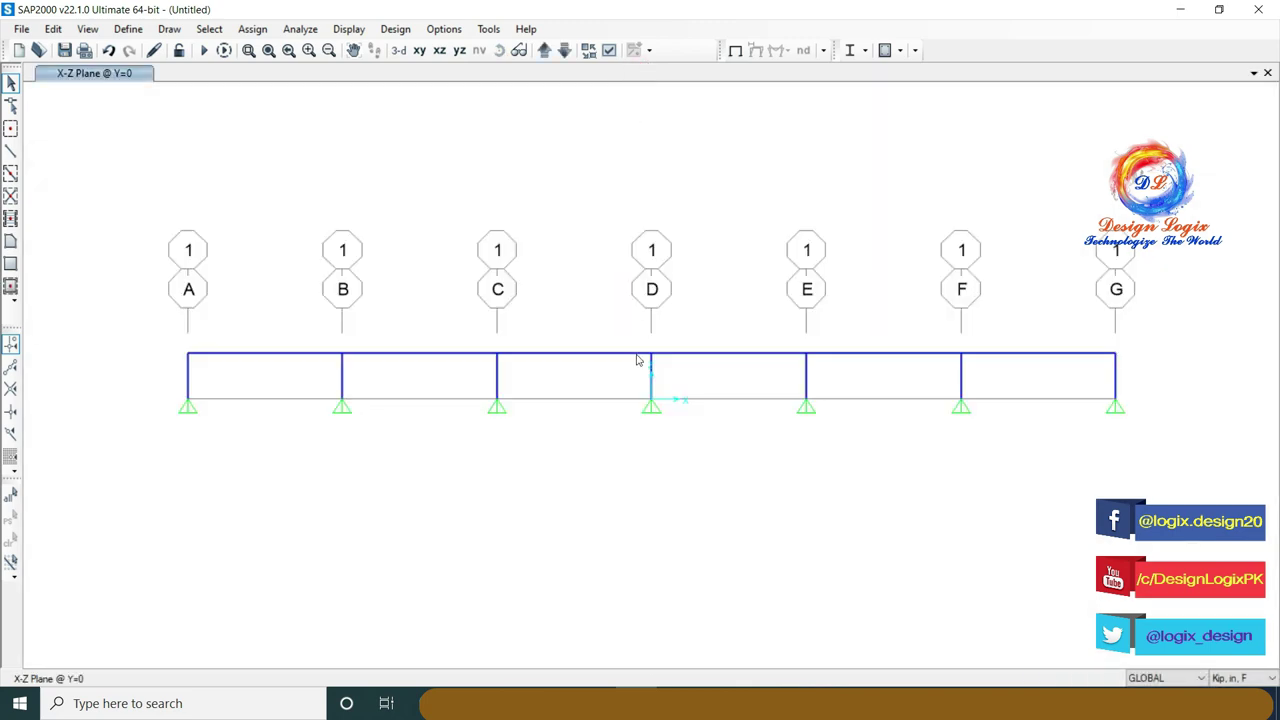
drag(165, 388, 1136, 437)
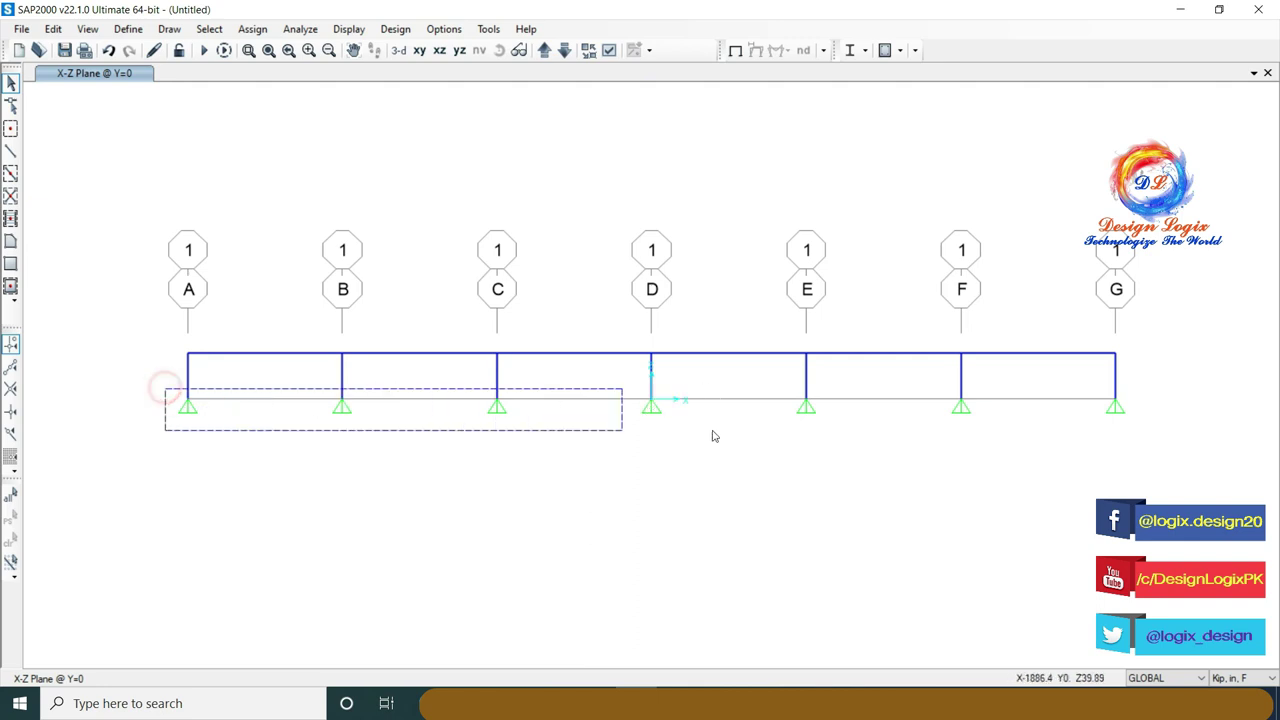
click(259, 34)
mouse_move(274, 49)
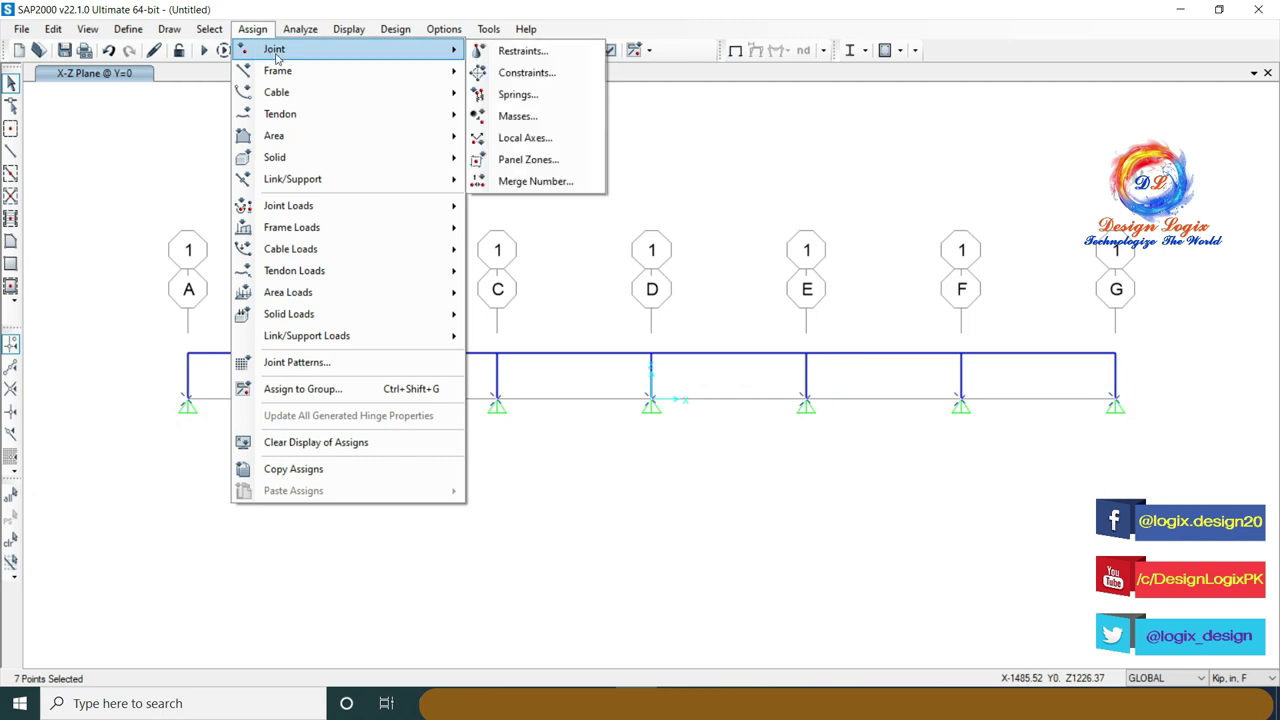
click(490, 50)
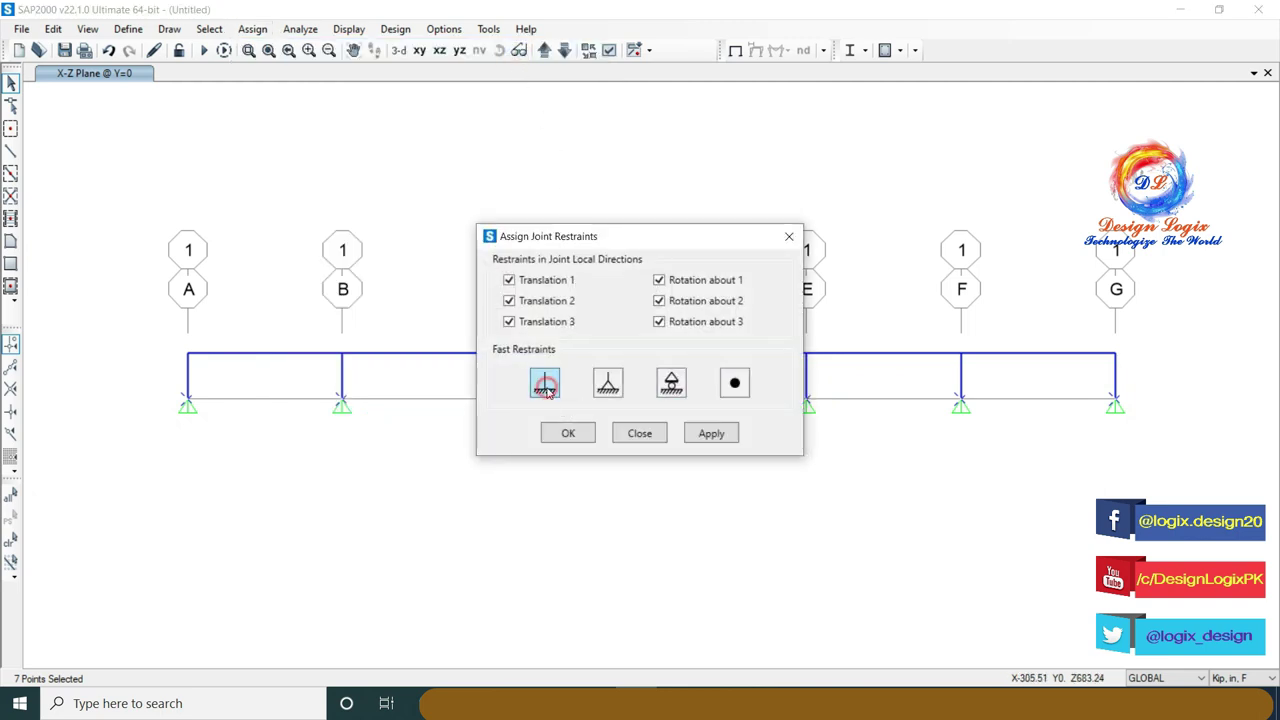
click(551, 381)
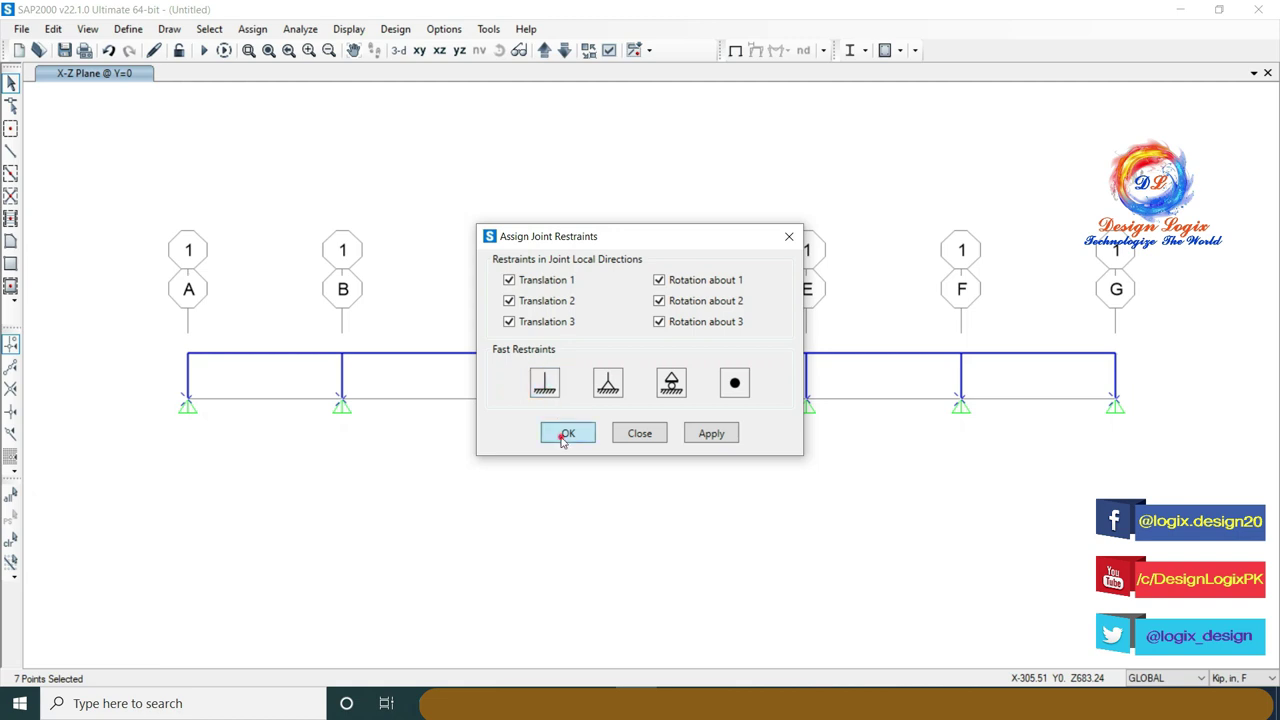
click(563, 436)
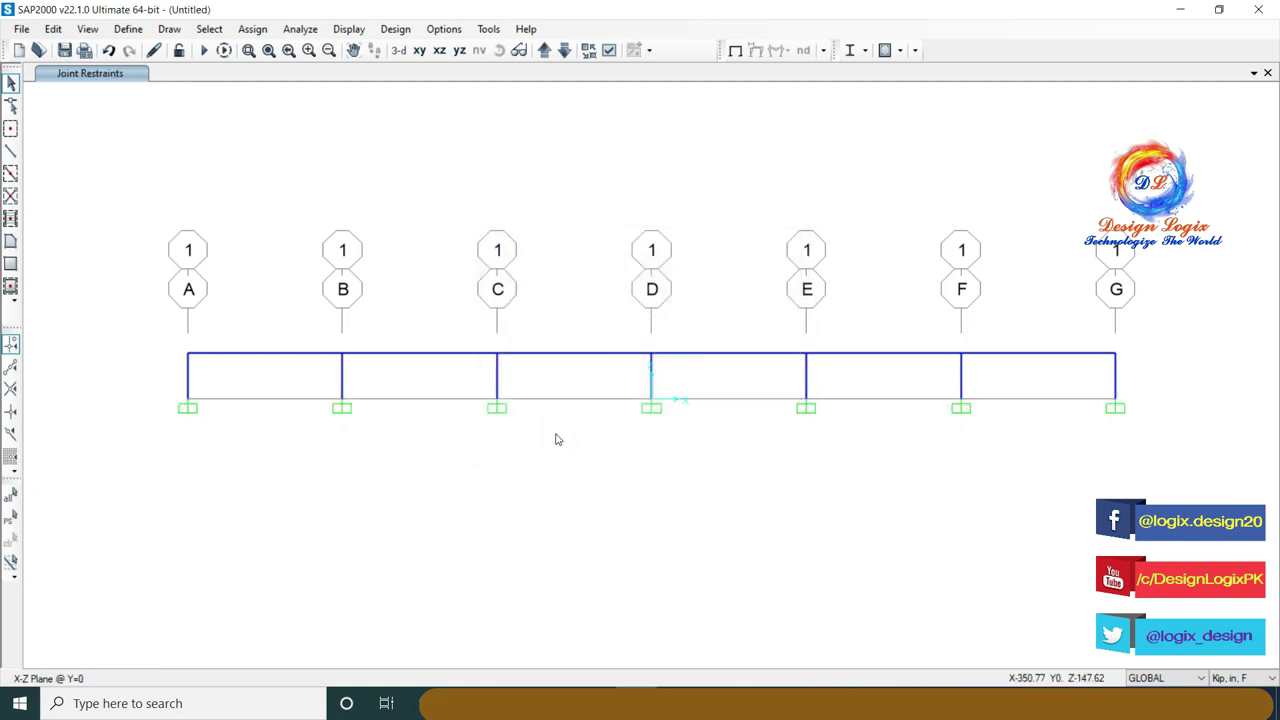
Save the model and start adding a new moving-load vehicle
click(64, 51)
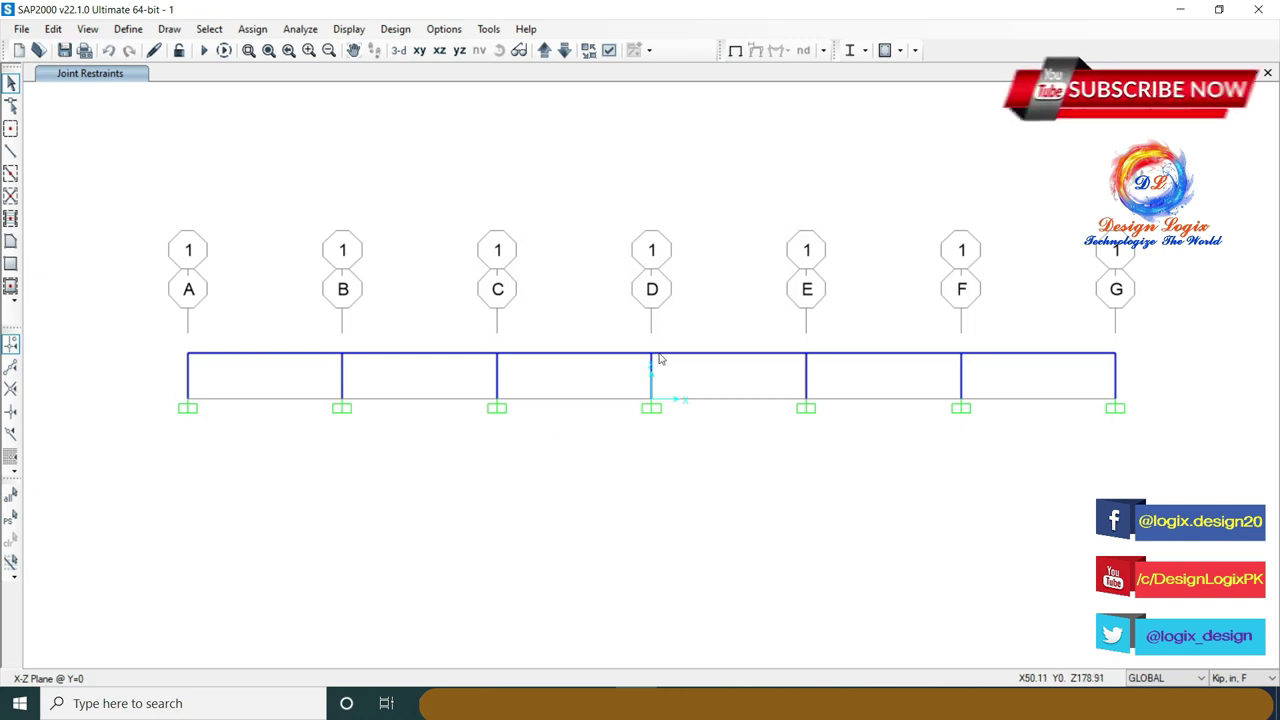
click(129, 31)
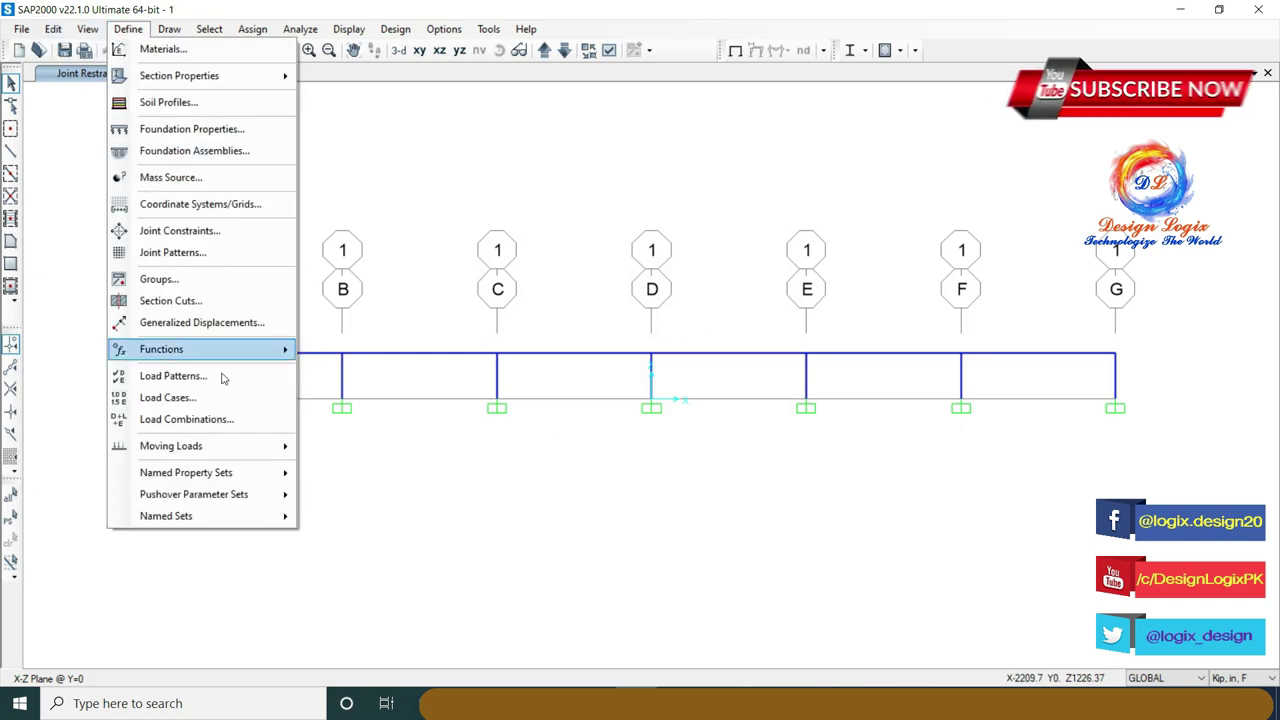
mouse_move(171, 446)
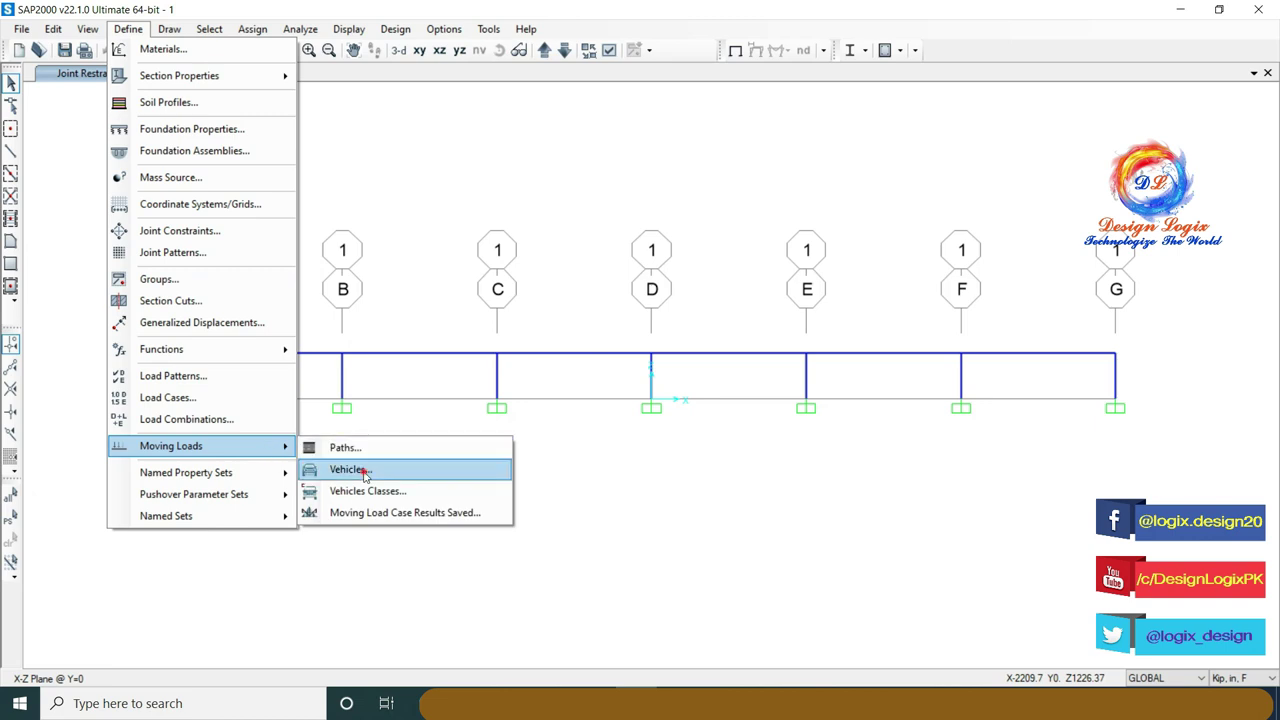
click(362, 469)
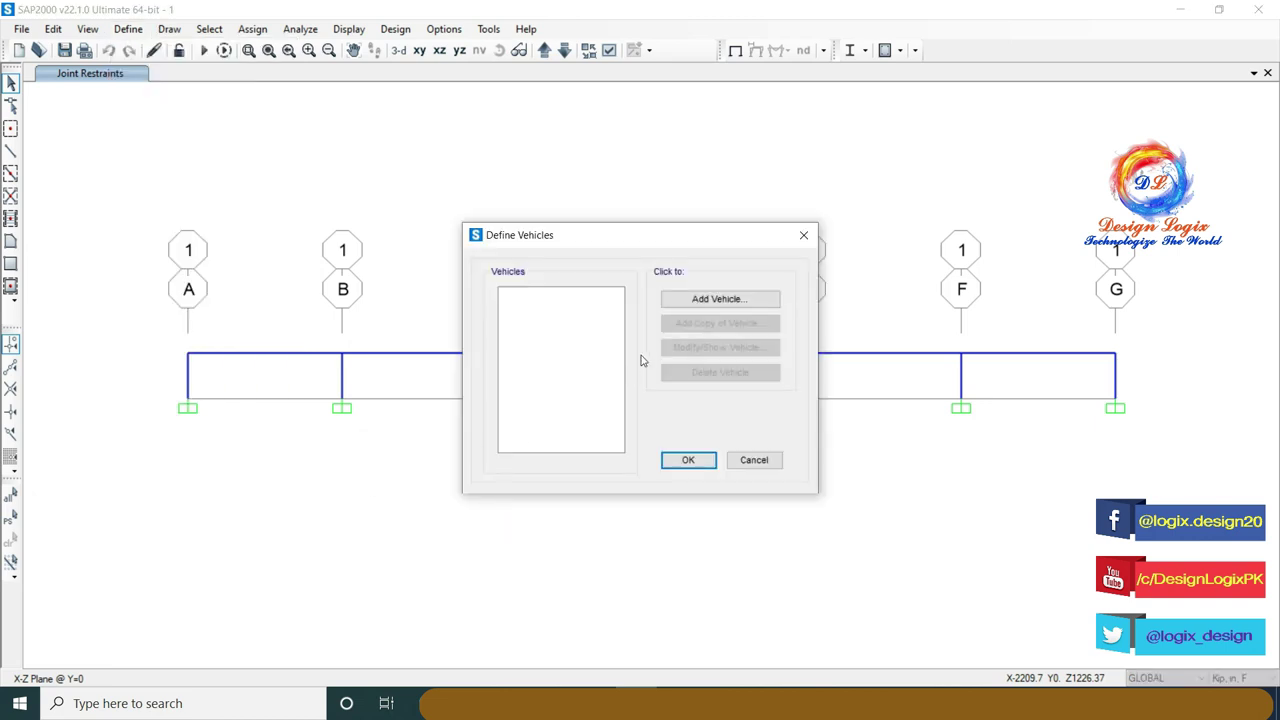
click(700, 299)
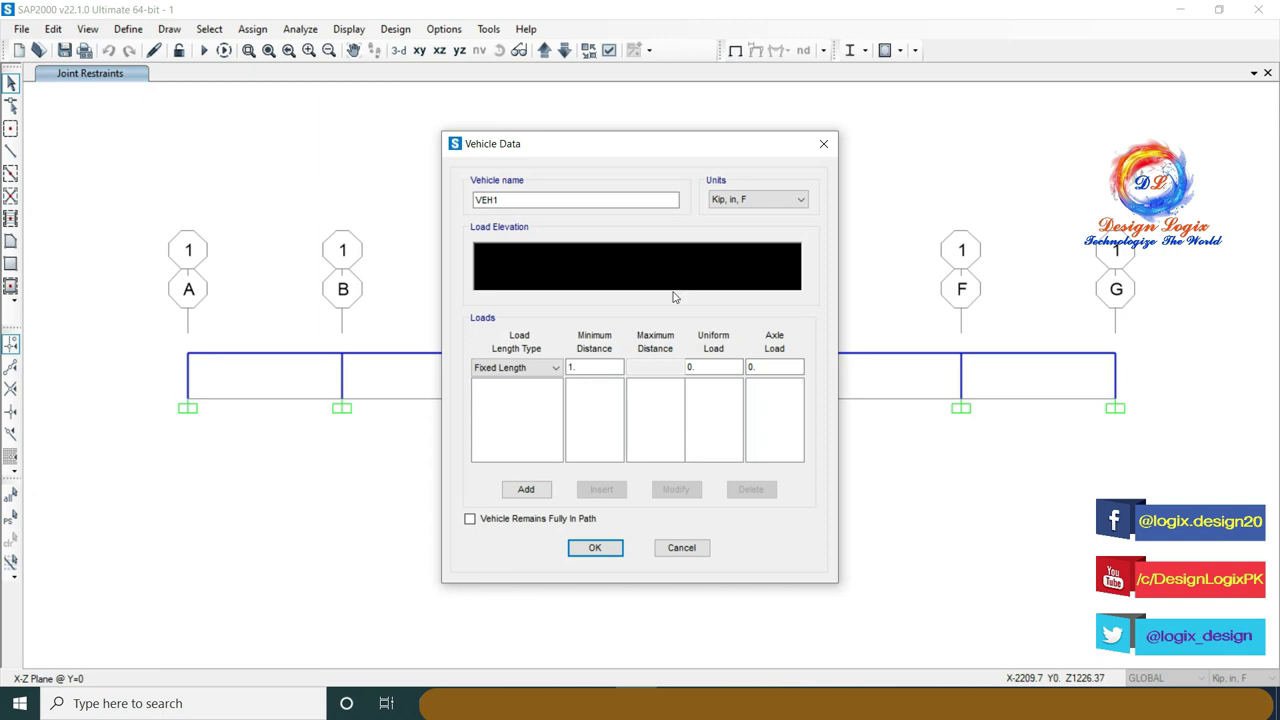
Set the new vehicle's units to Kip, ft, F and name it HS-20
click(759, 205)
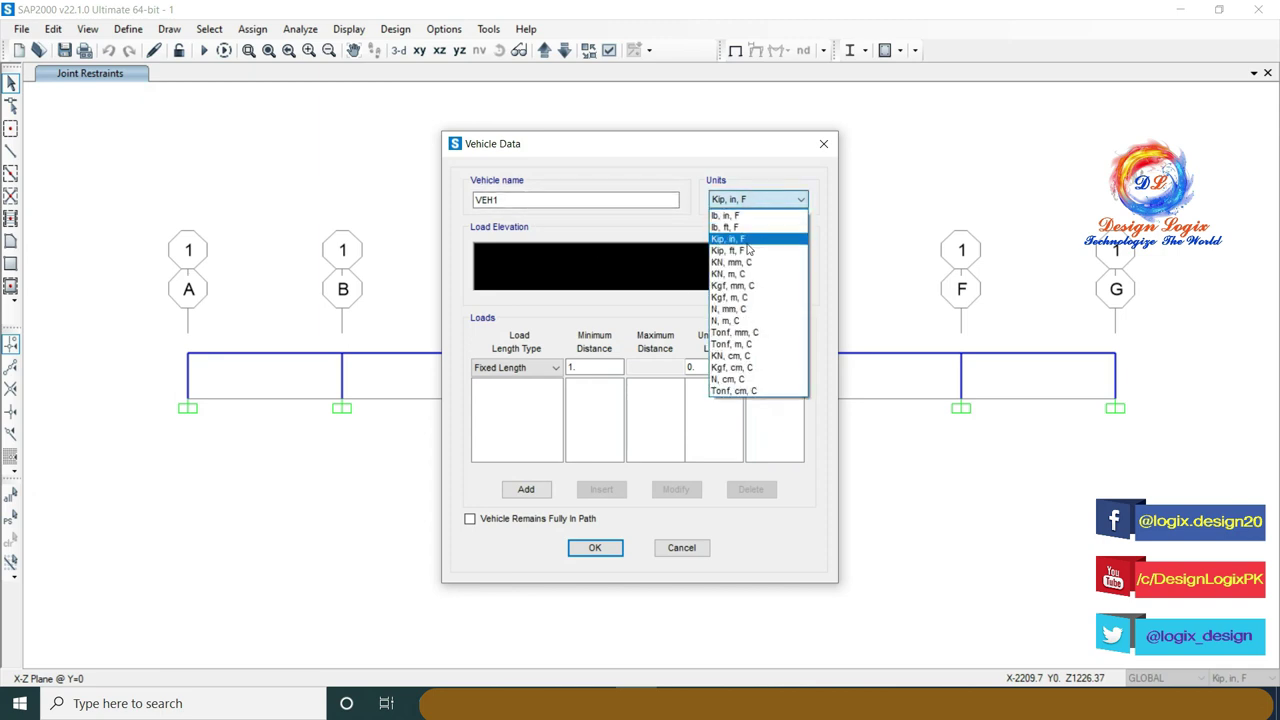
click(748, 251)
drag(560, 200, 440, 201)
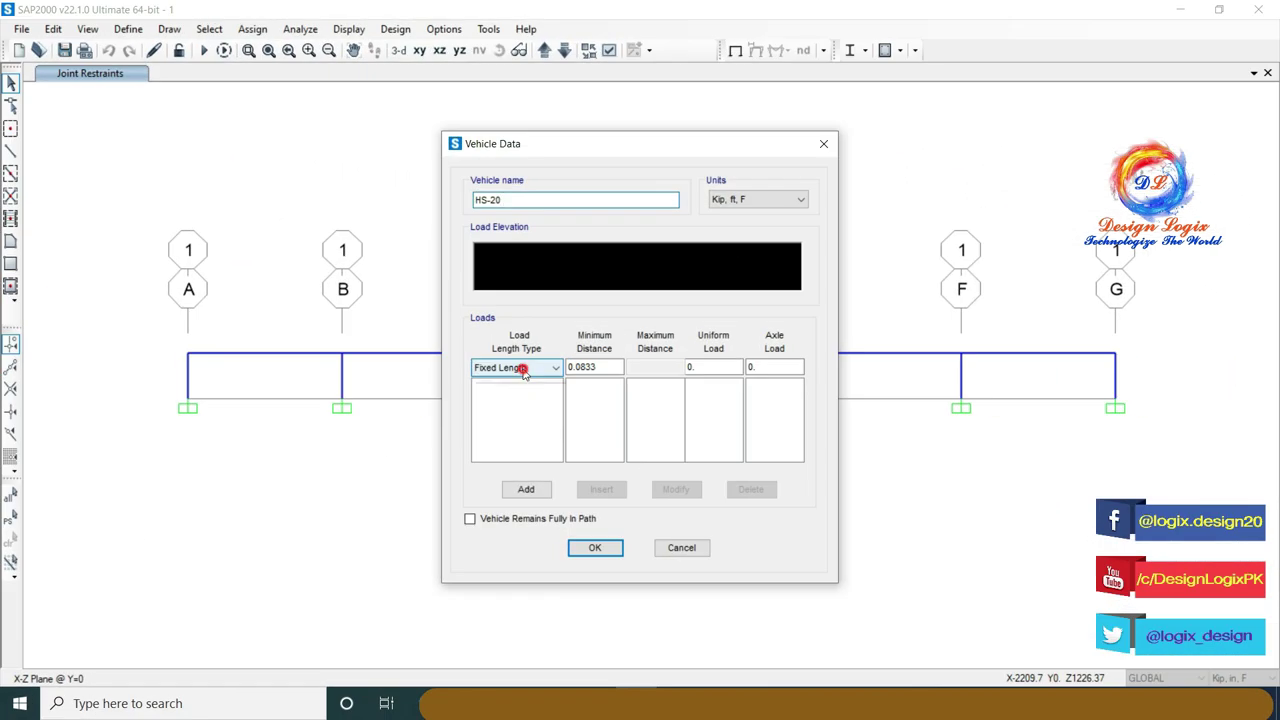
Add an 8-kip leading load axle to the HS-20 vehicle
click(522, 369)
click(519, 384)
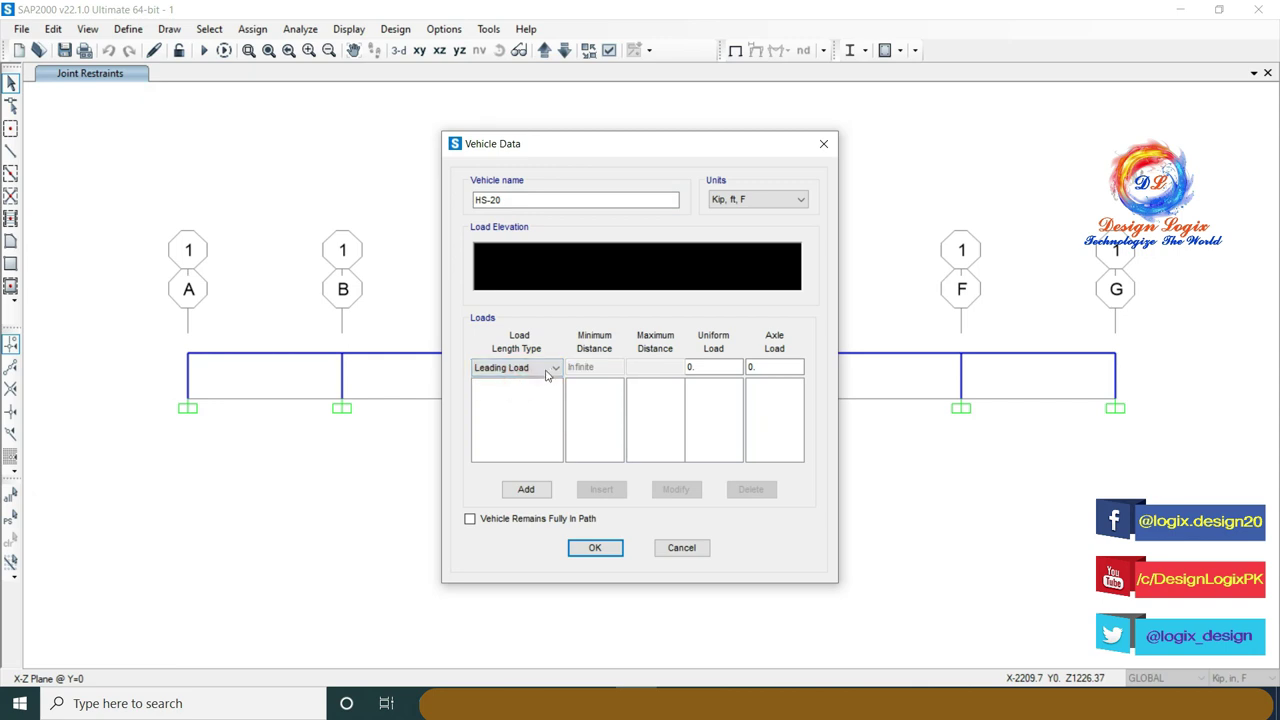
click(755, 369)
double_click(755, 369)
text(8)
click(526, 489)
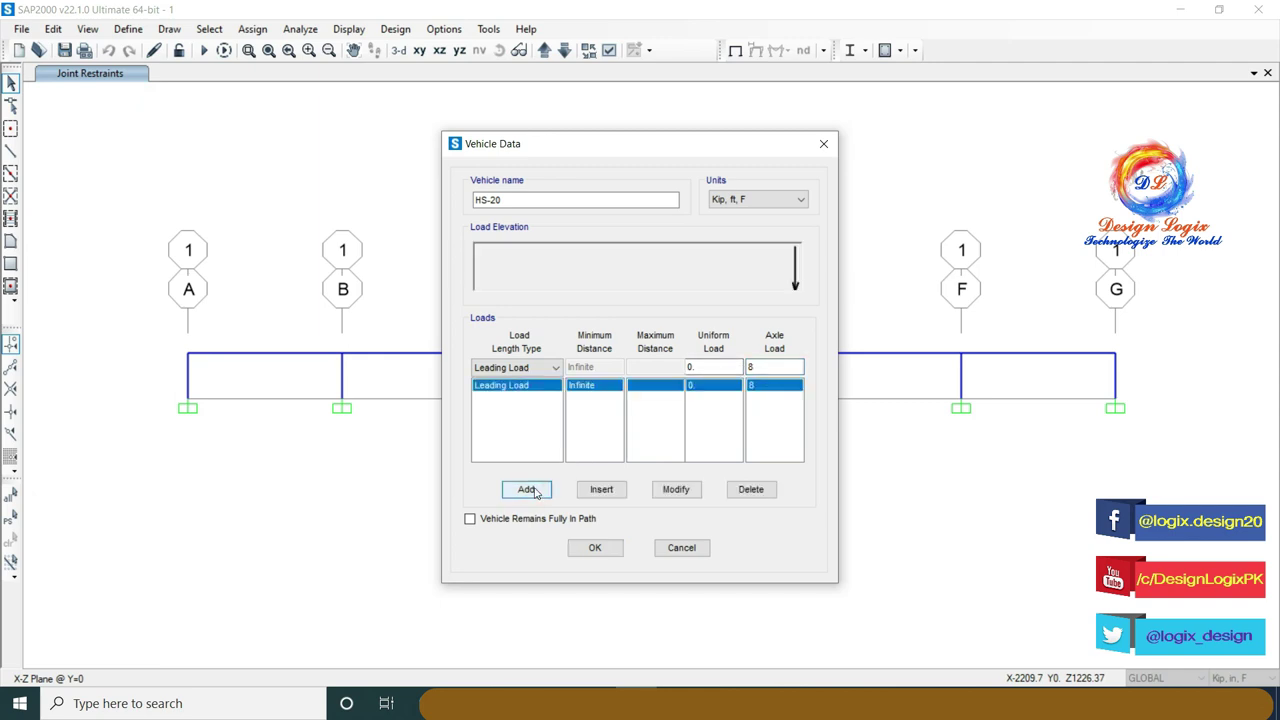
Add two 32-kip fixed-length axles 14 ft apart, keep vehicle fully in path, and save
click(545, 368)
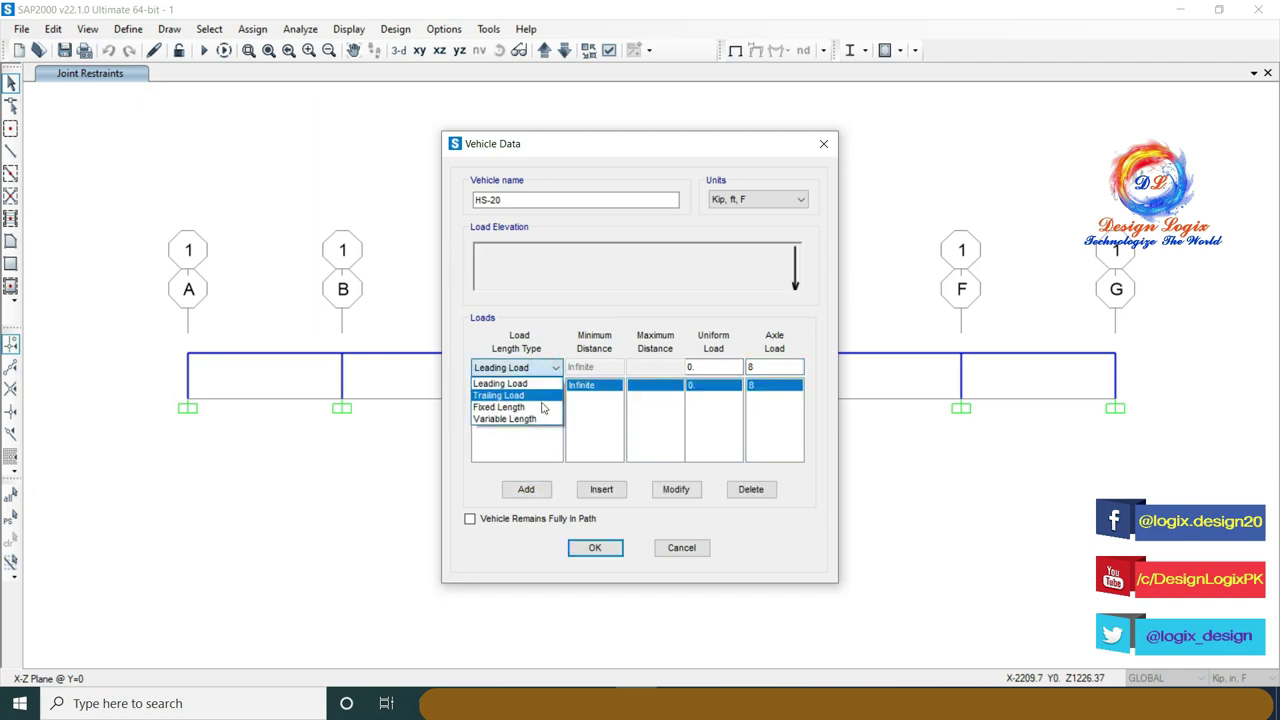
click(542, 408)
double_click(594, 367)
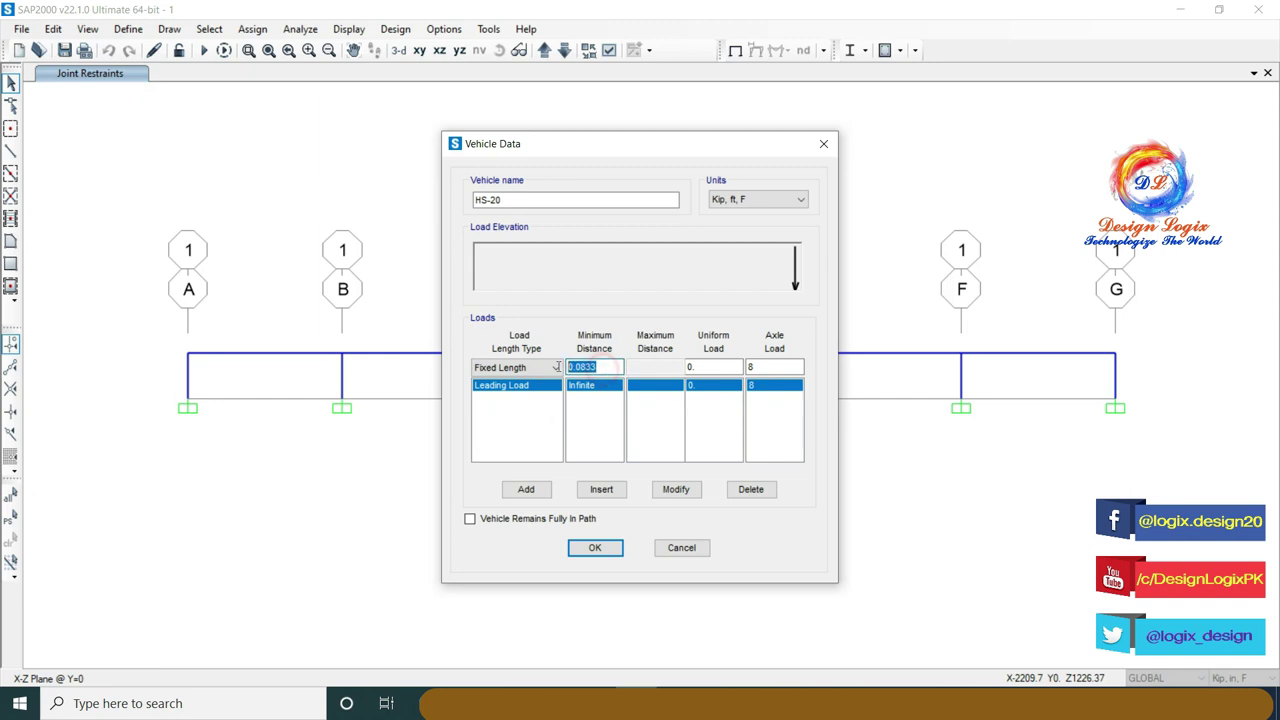
text(14)
key(Tab)
key(Tab)
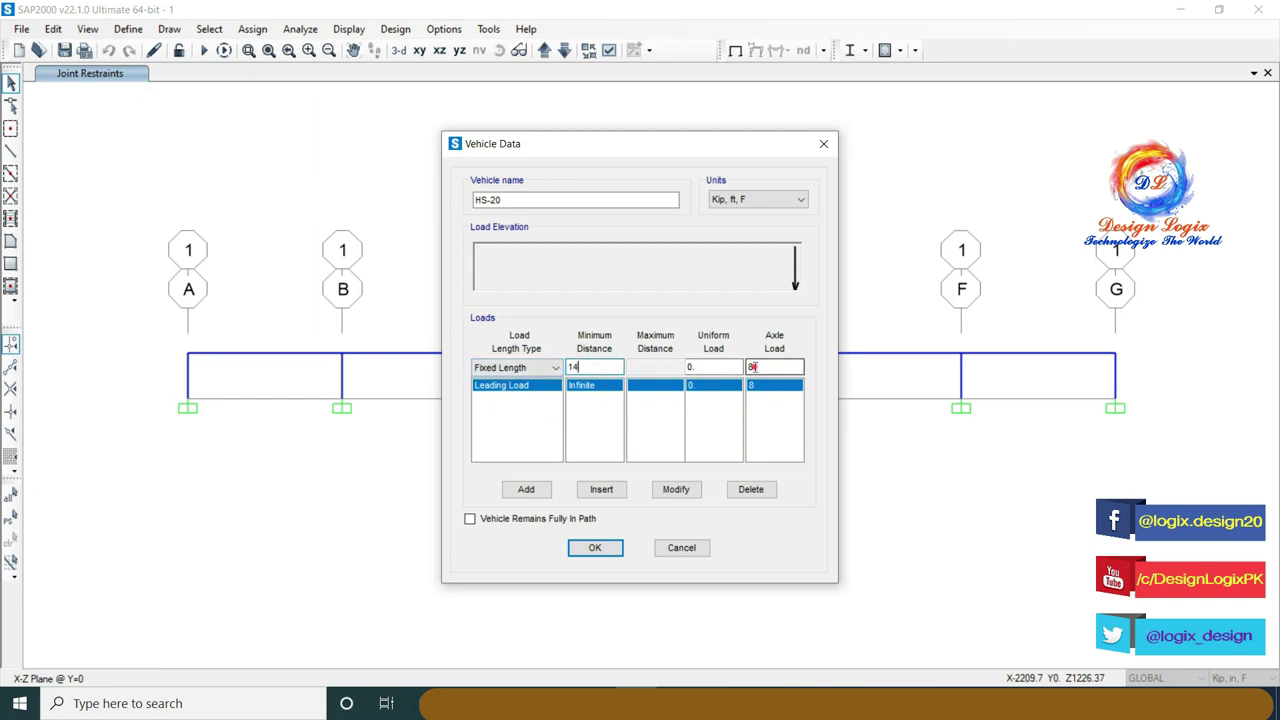
text(32)
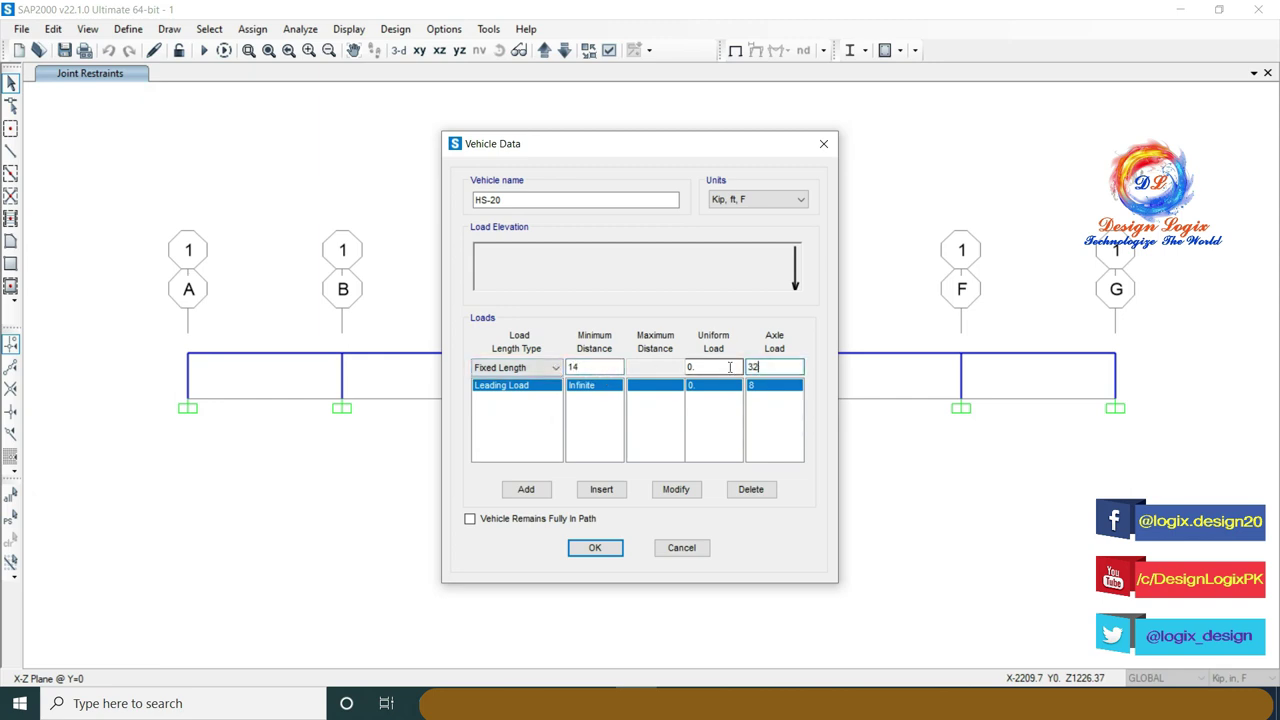
click(533, 490)
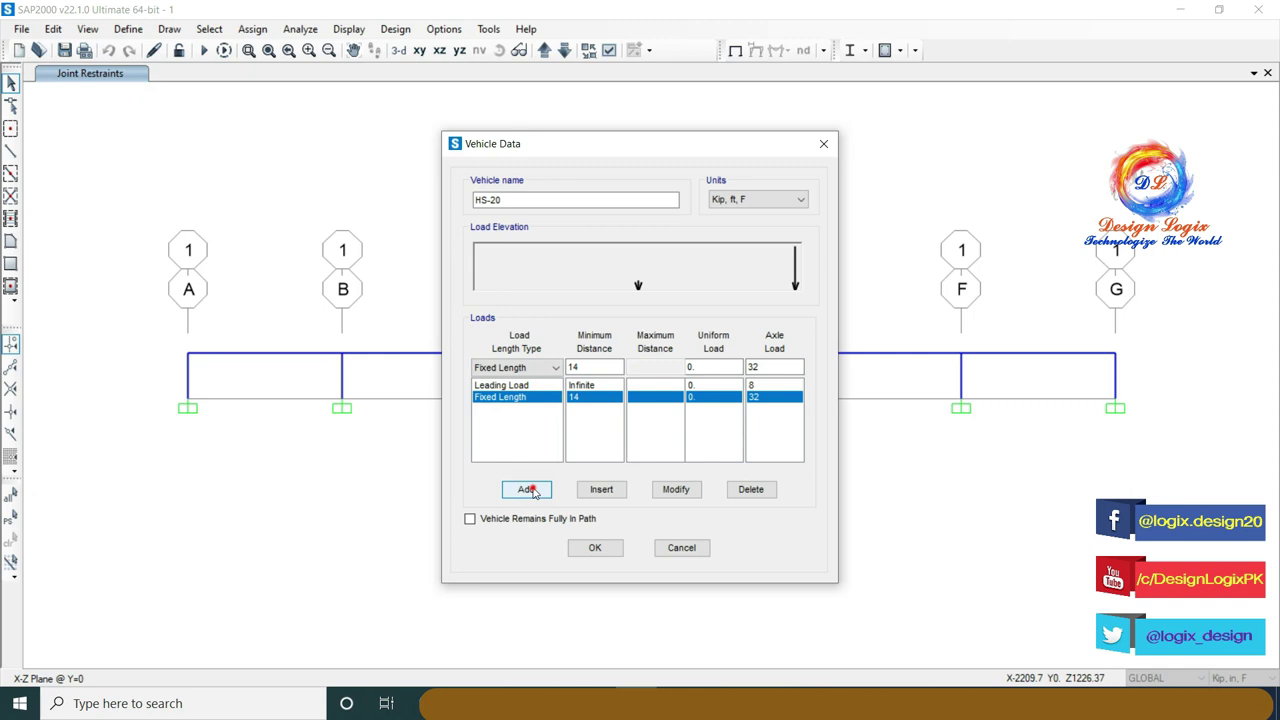
click(533, 490)
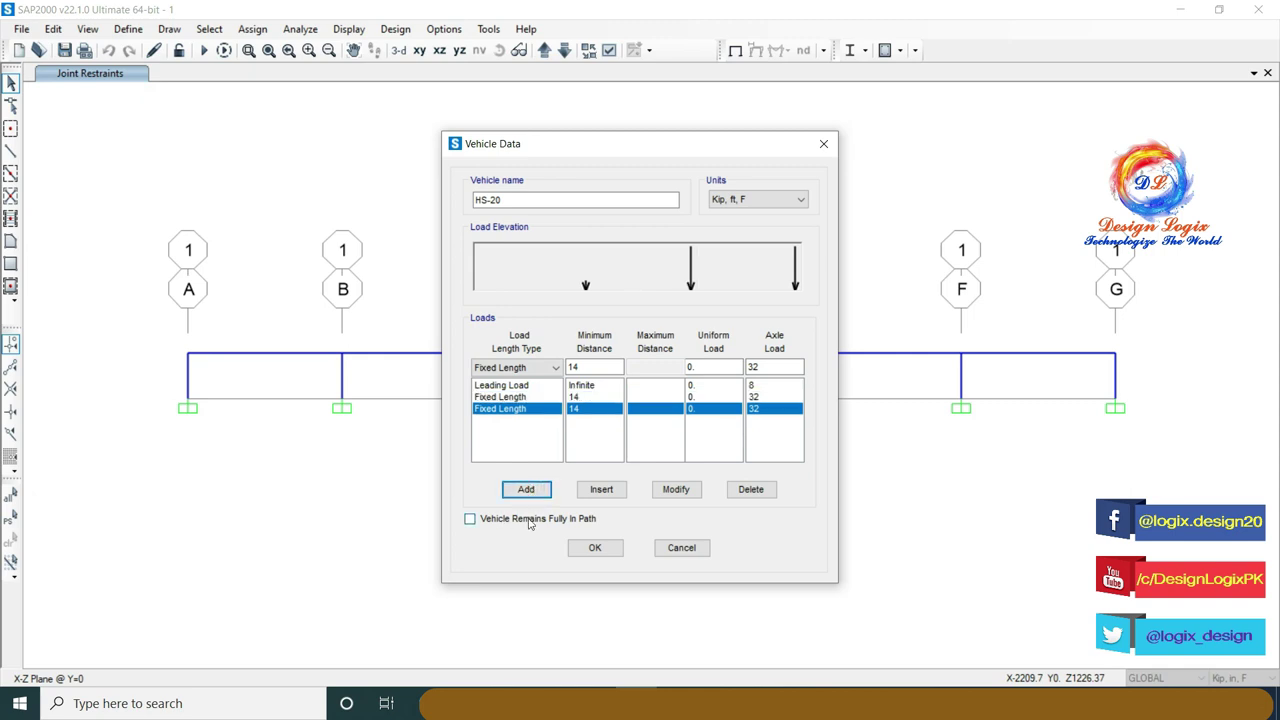
click(471, 519)
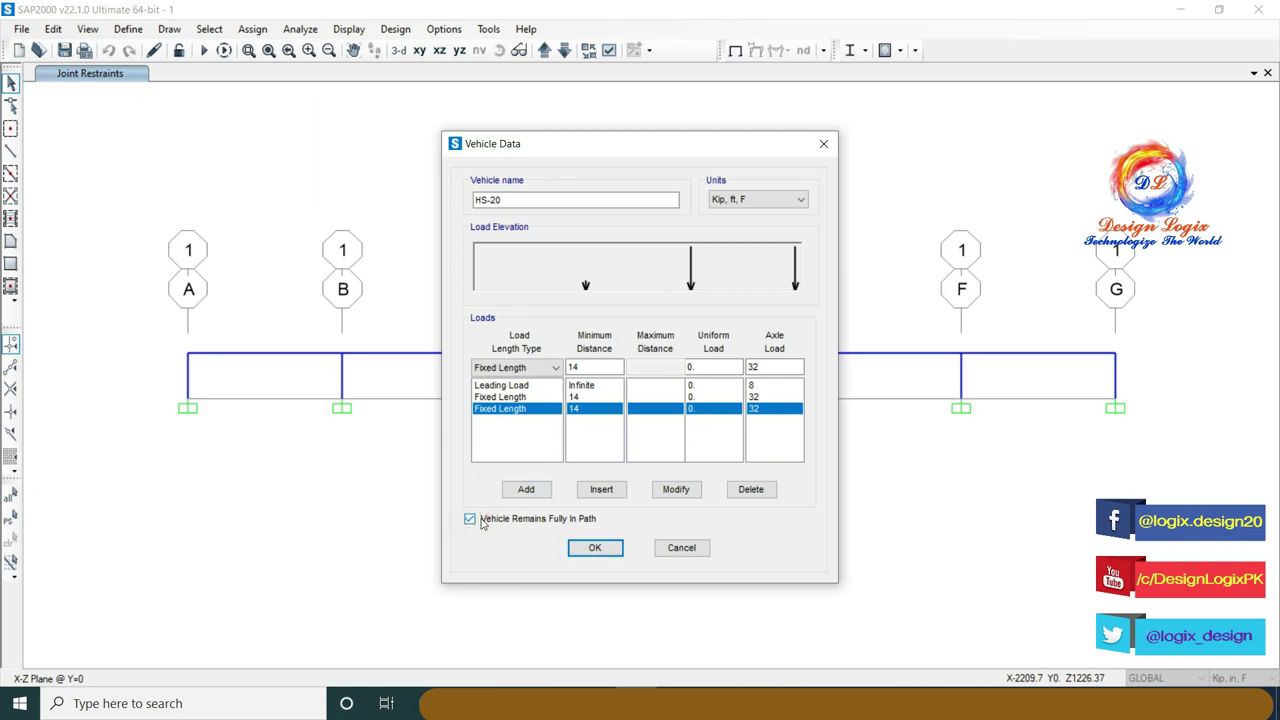
click(599, 549)
Review the HS-20 vehicle class (HS-20 at scale factor 1) and close it unchanged
click(686, 462)
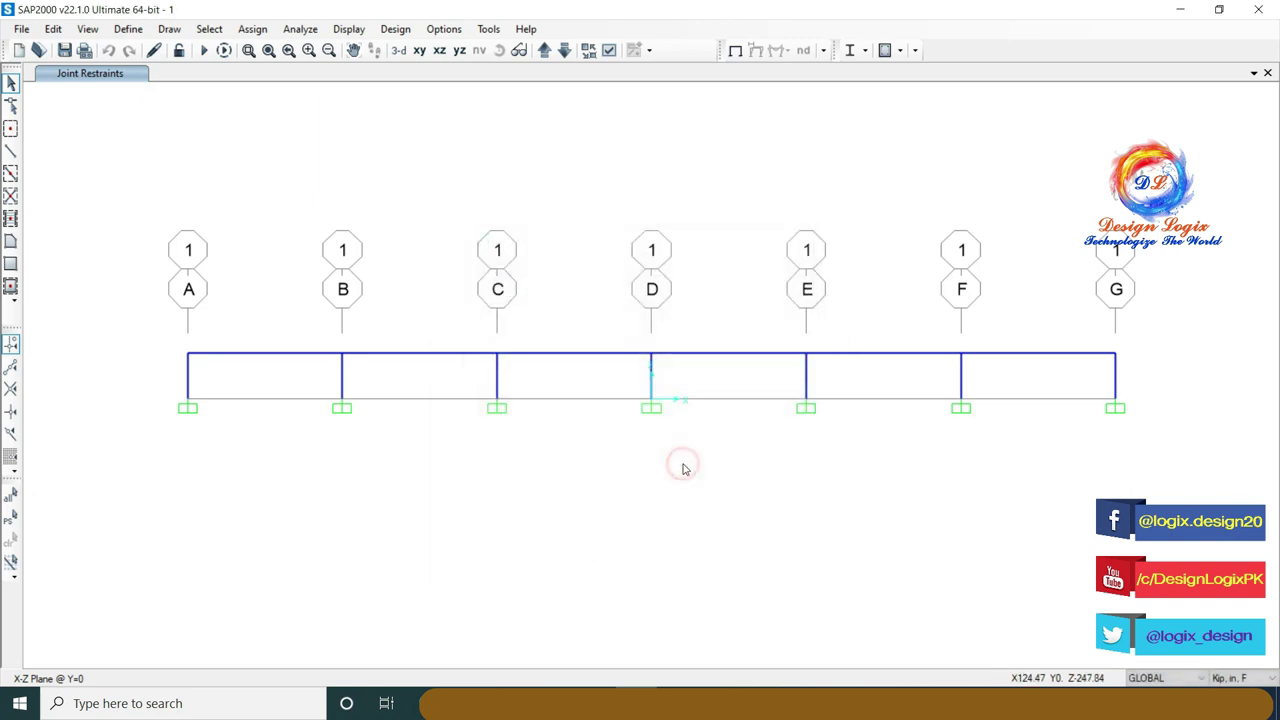
click(128, 28)
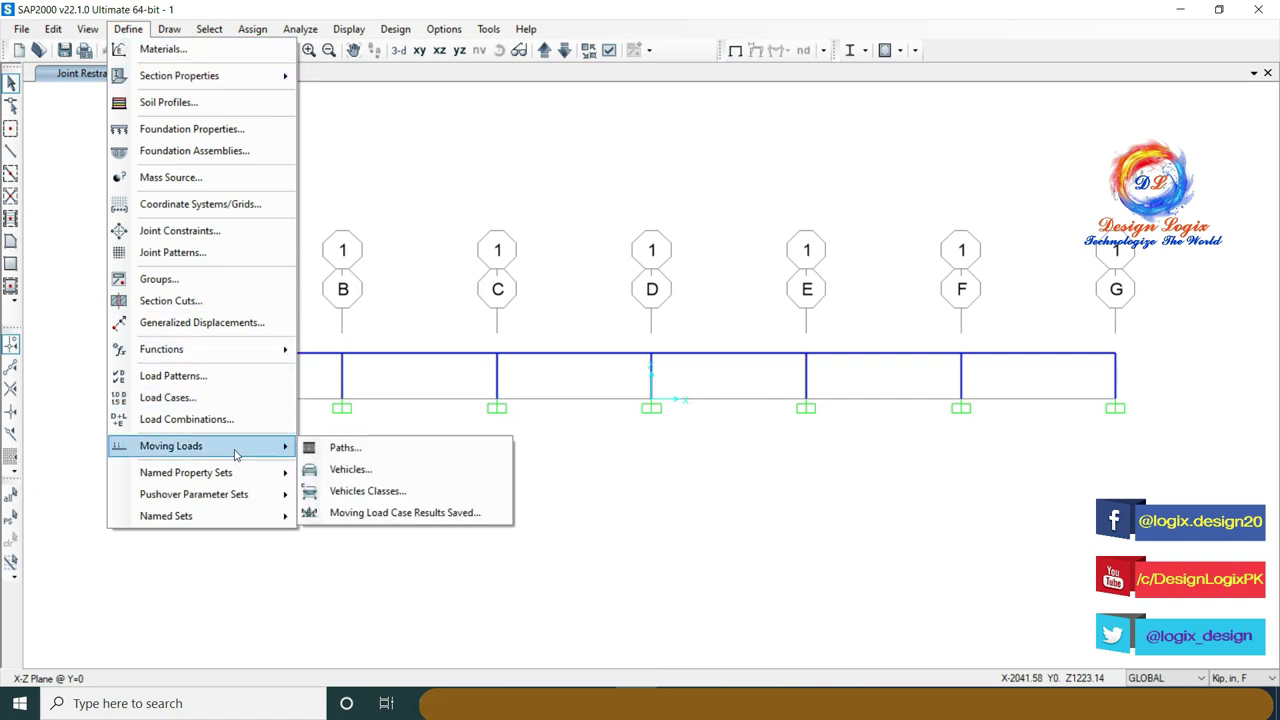
click(385, 492)
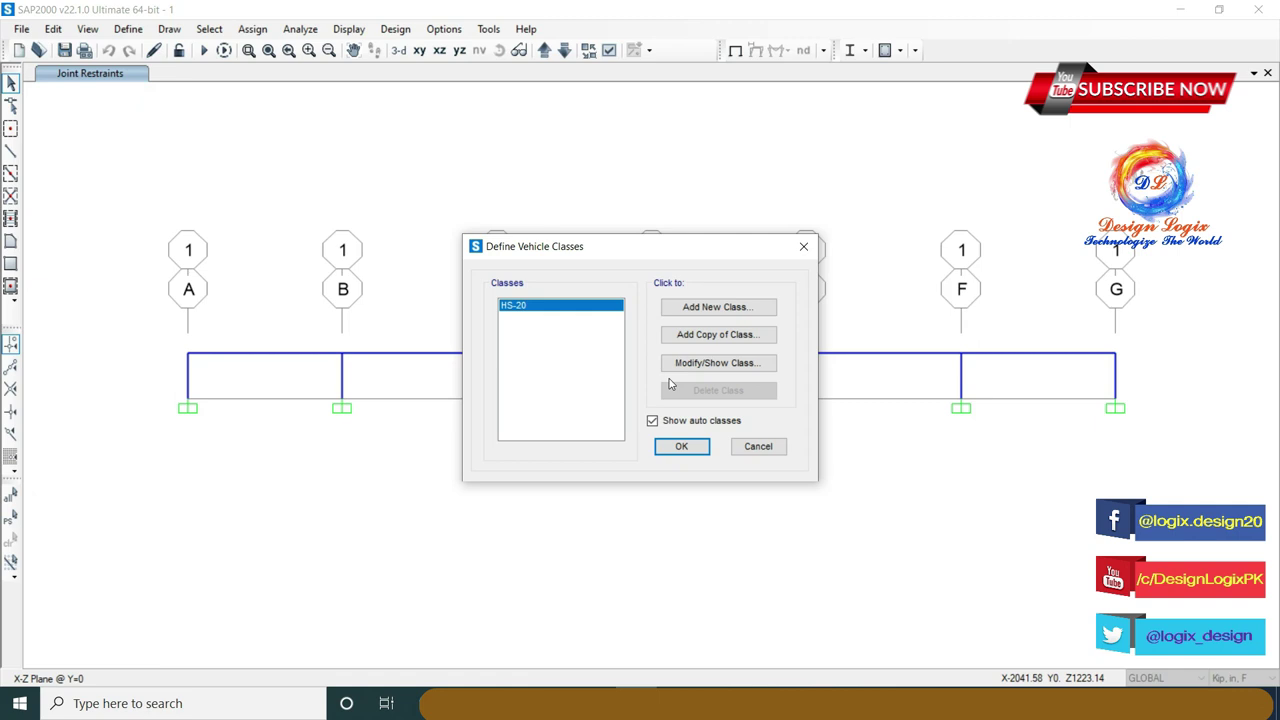
click(691, 363)
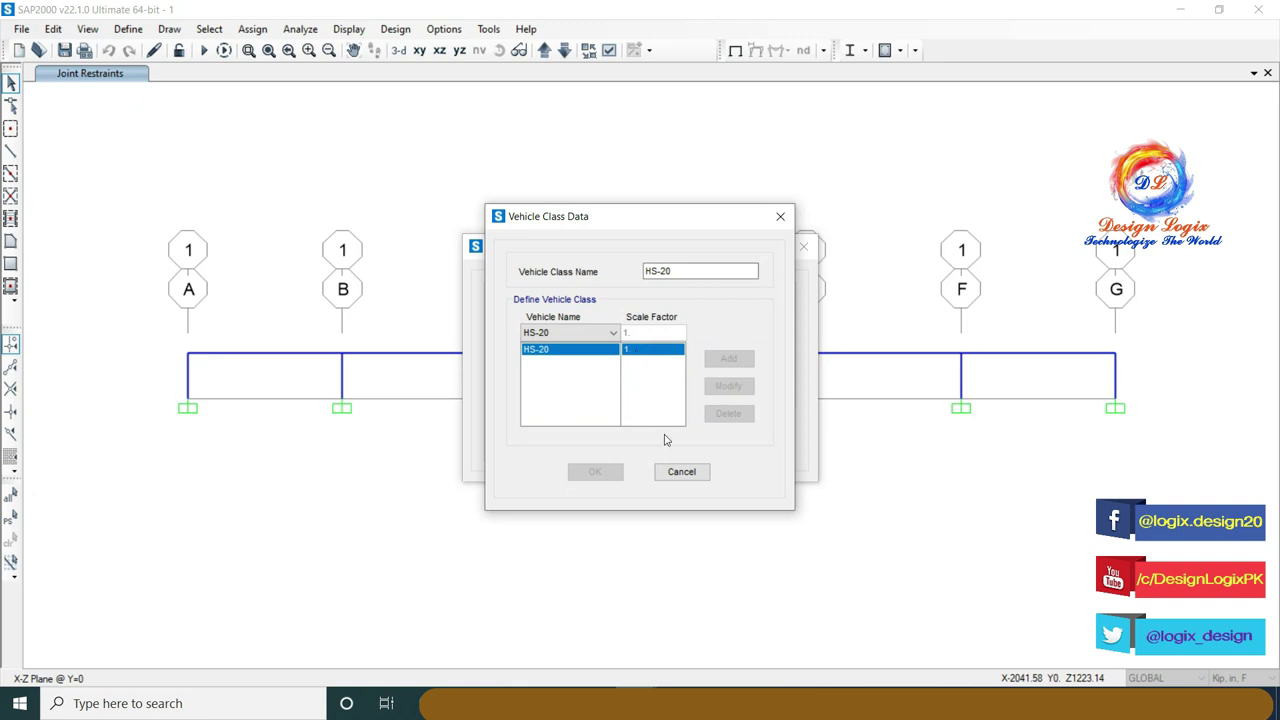
click(684, 472)
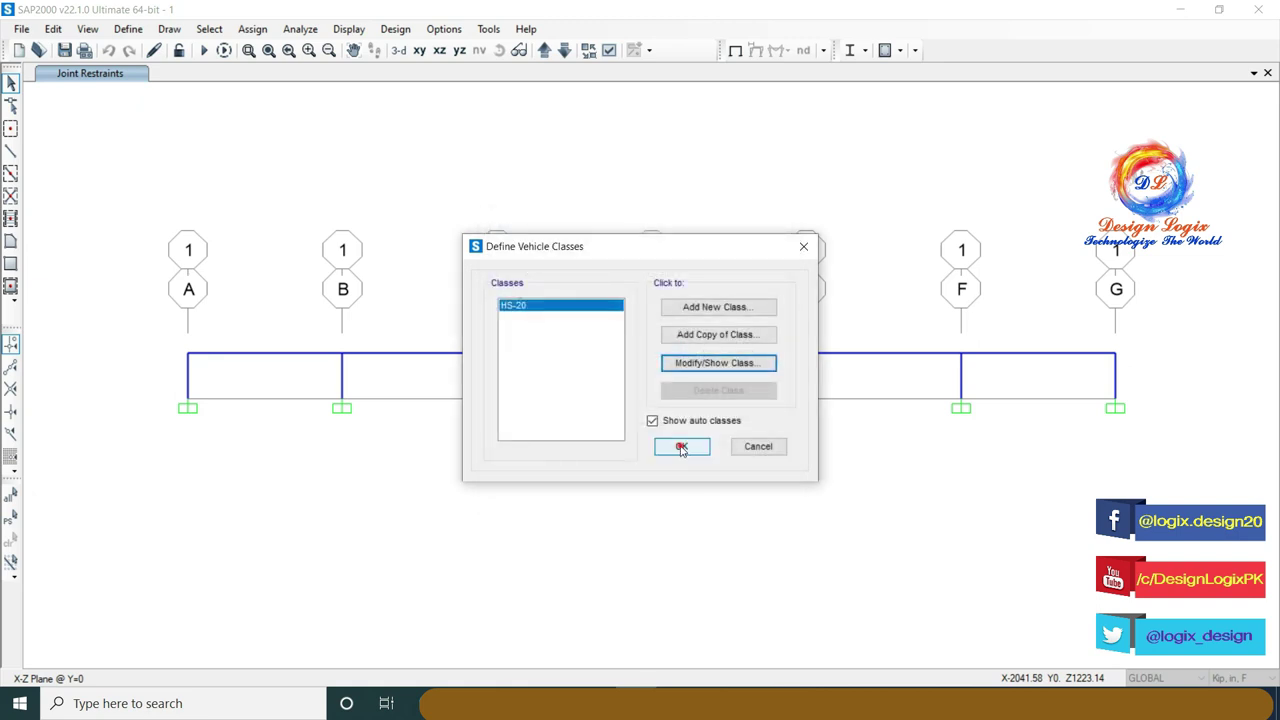
click(681, 448)
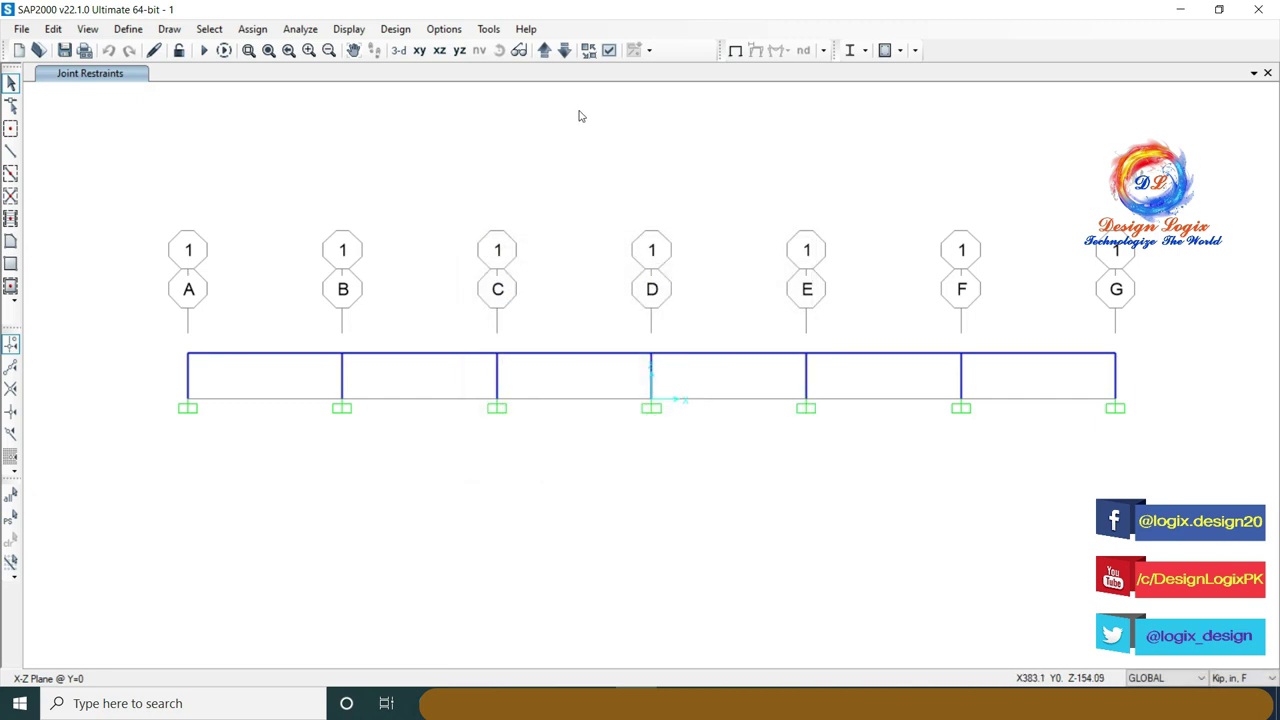
Turn on frame labels so beams show 8–13 and columns 1–7
click(609, 51)
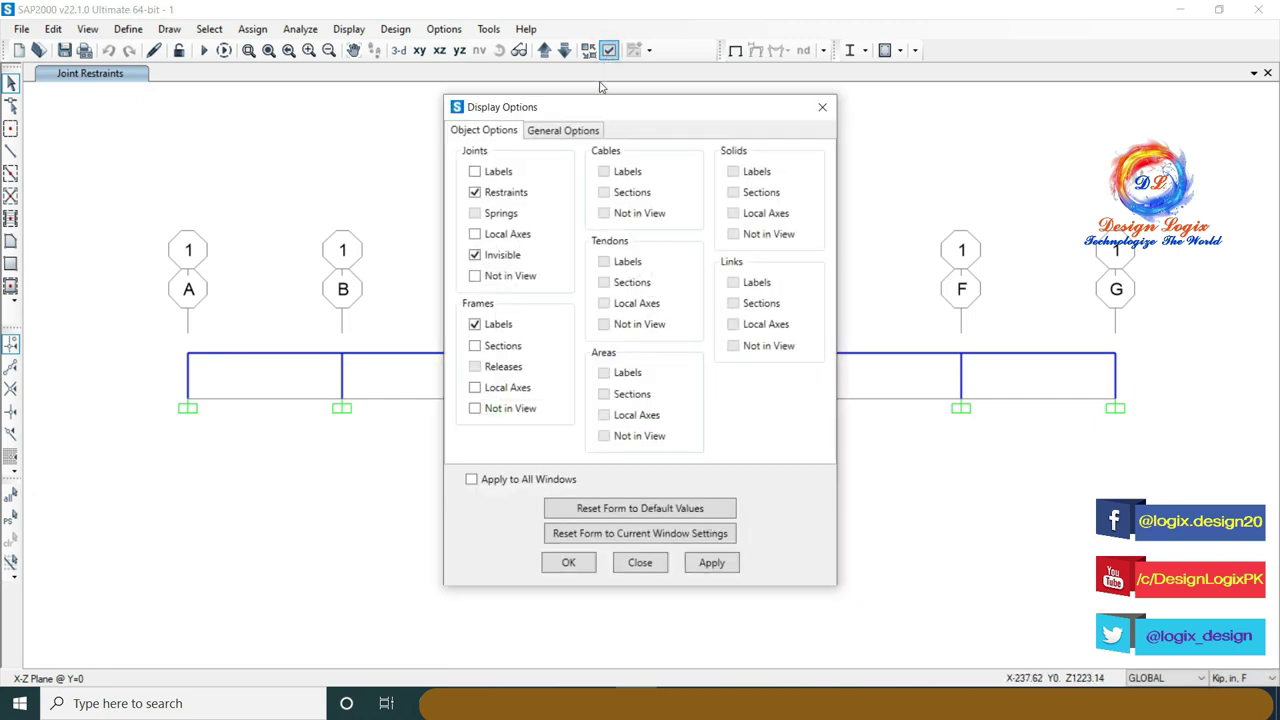
click(568, 562)
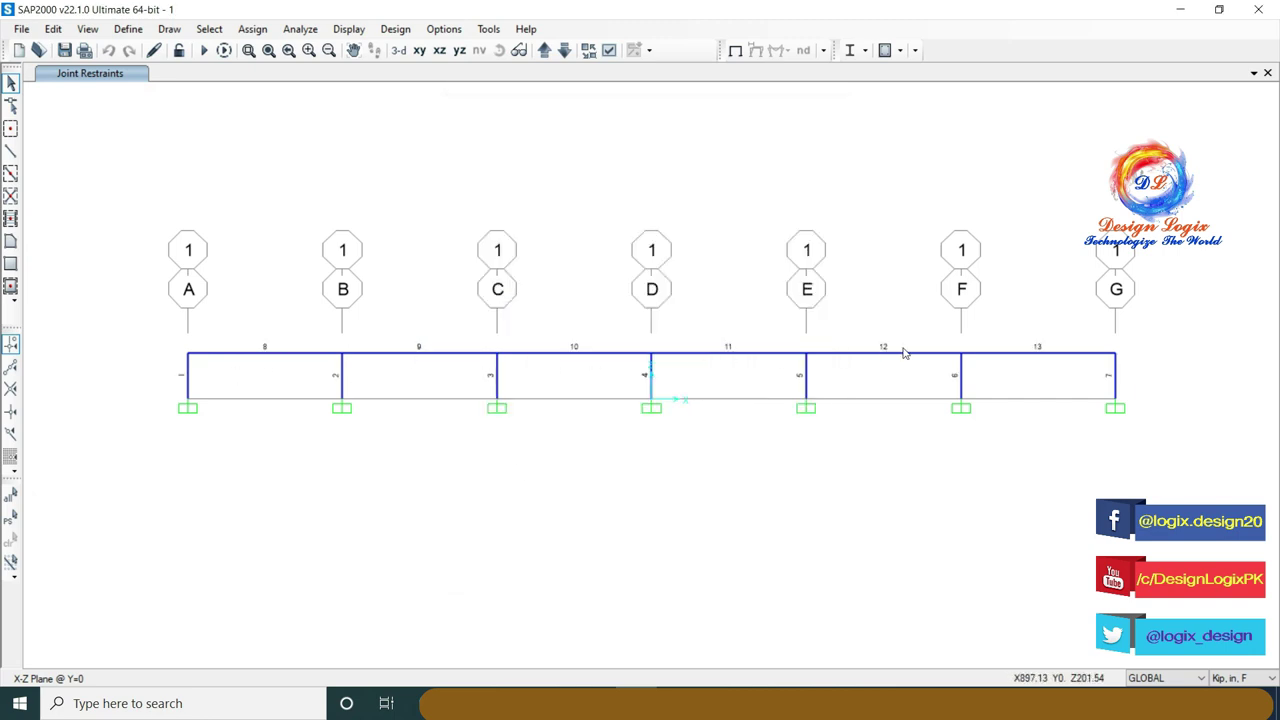
click(128, 28)
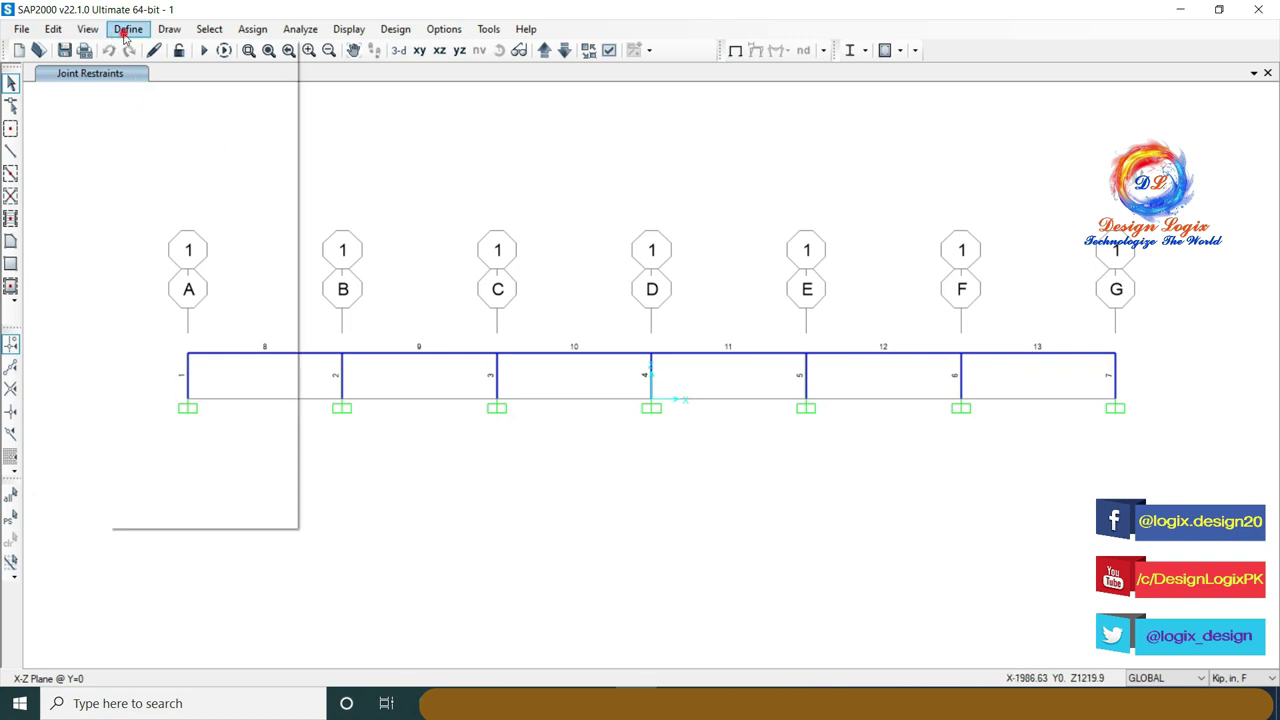
mouse_move(171, 446)
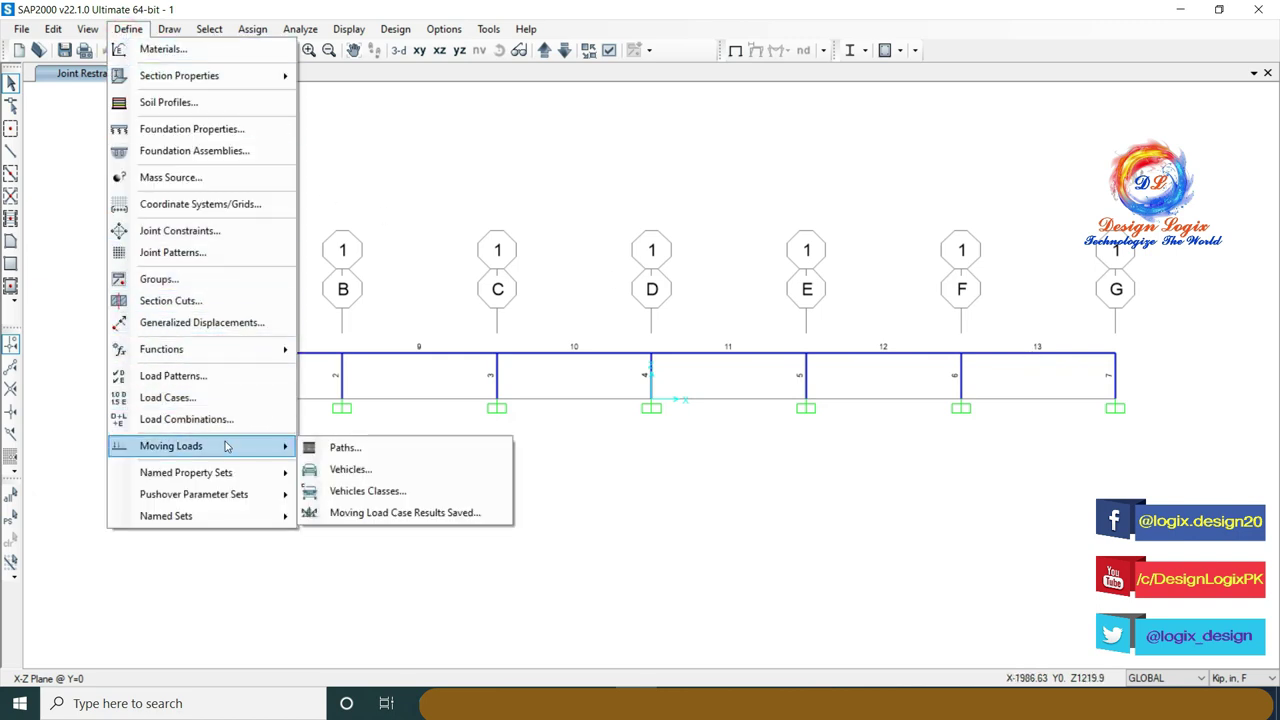
Start a new frame-based moving-load path and add beam frames 8 and 9
click(338, 449)
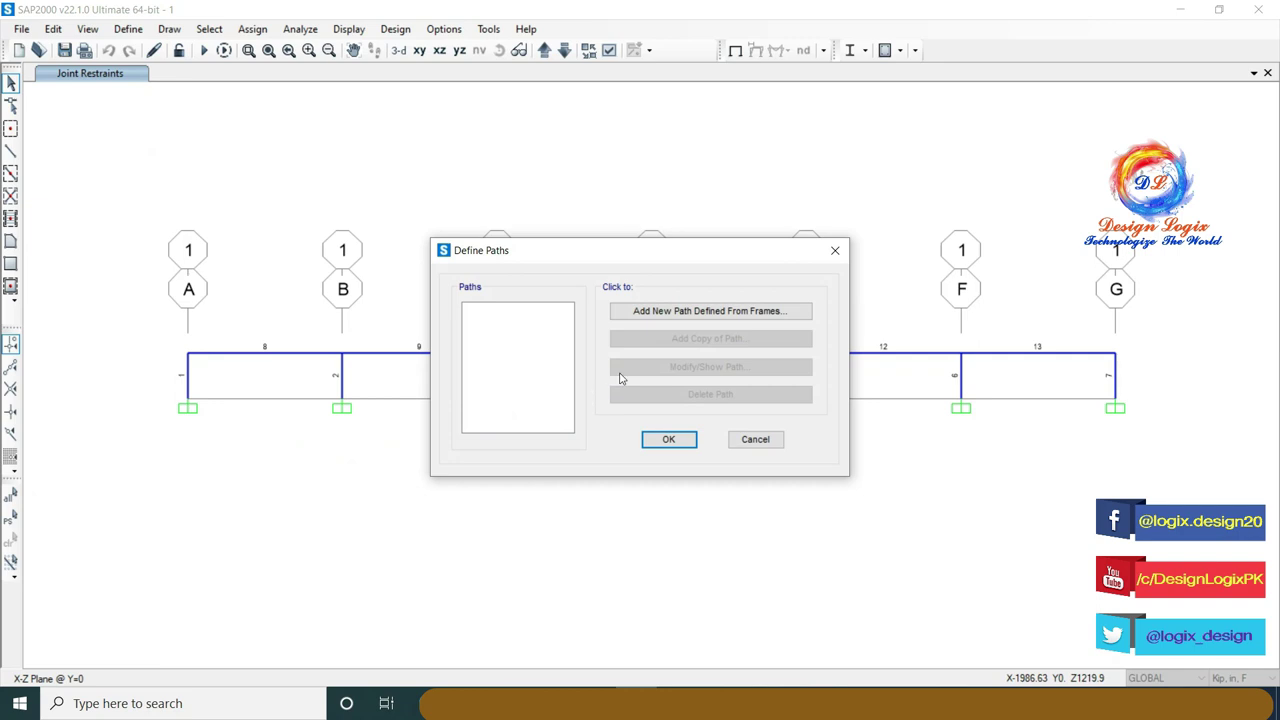
click(660, 311)
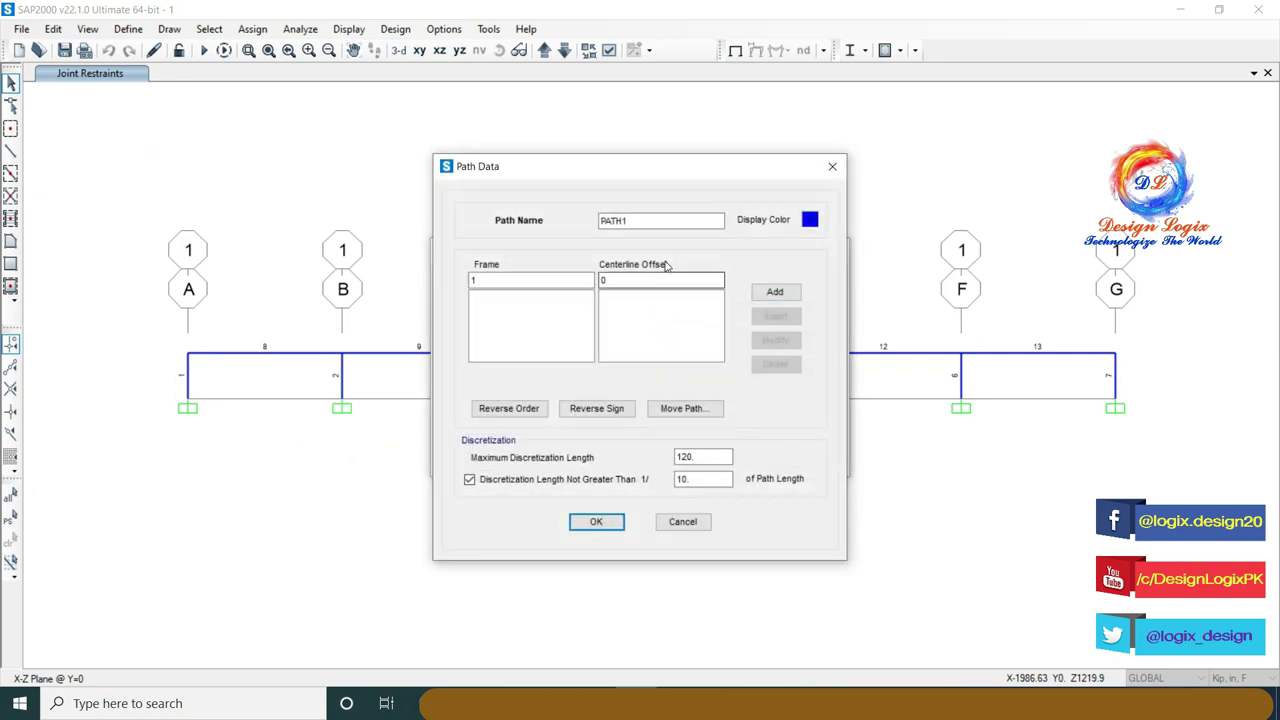
click(478, 281)
text(8)
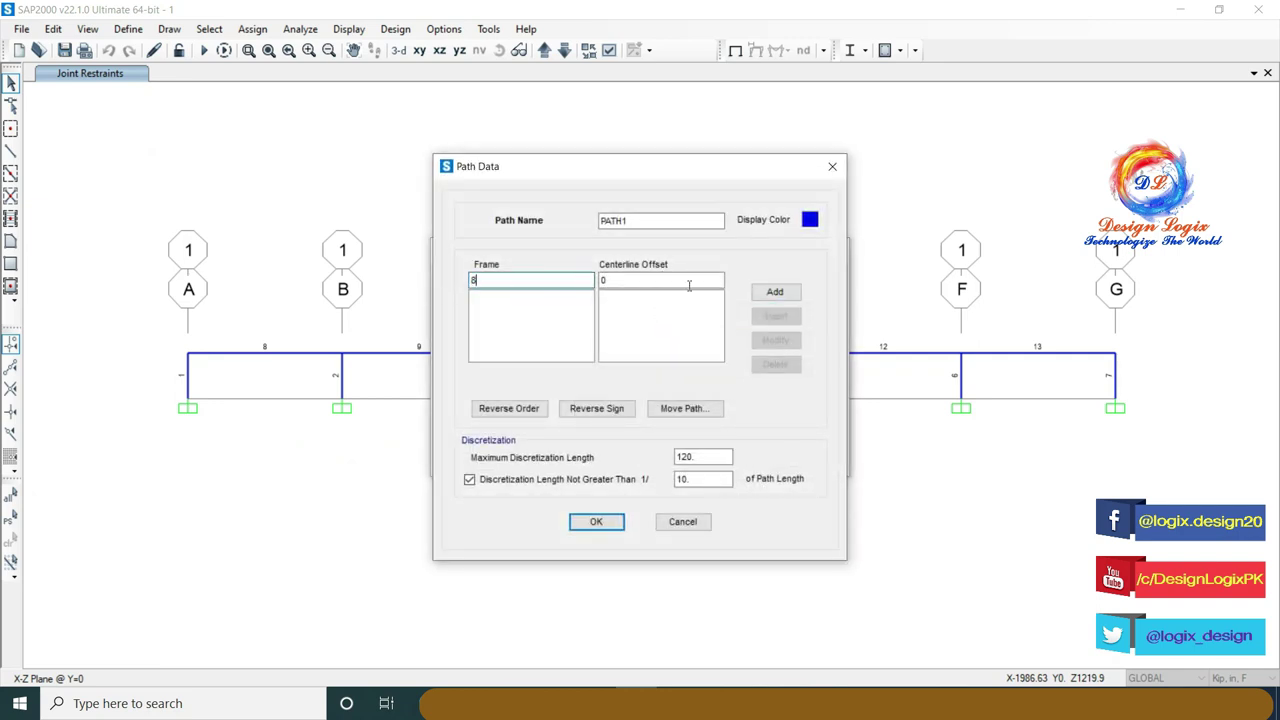
click(775, 291)
click(465, 280)
text(9)
click(775, 291)
Add frames 10 through 13 and accept PATH1 with zero offset
click(468, 283)
text(1)
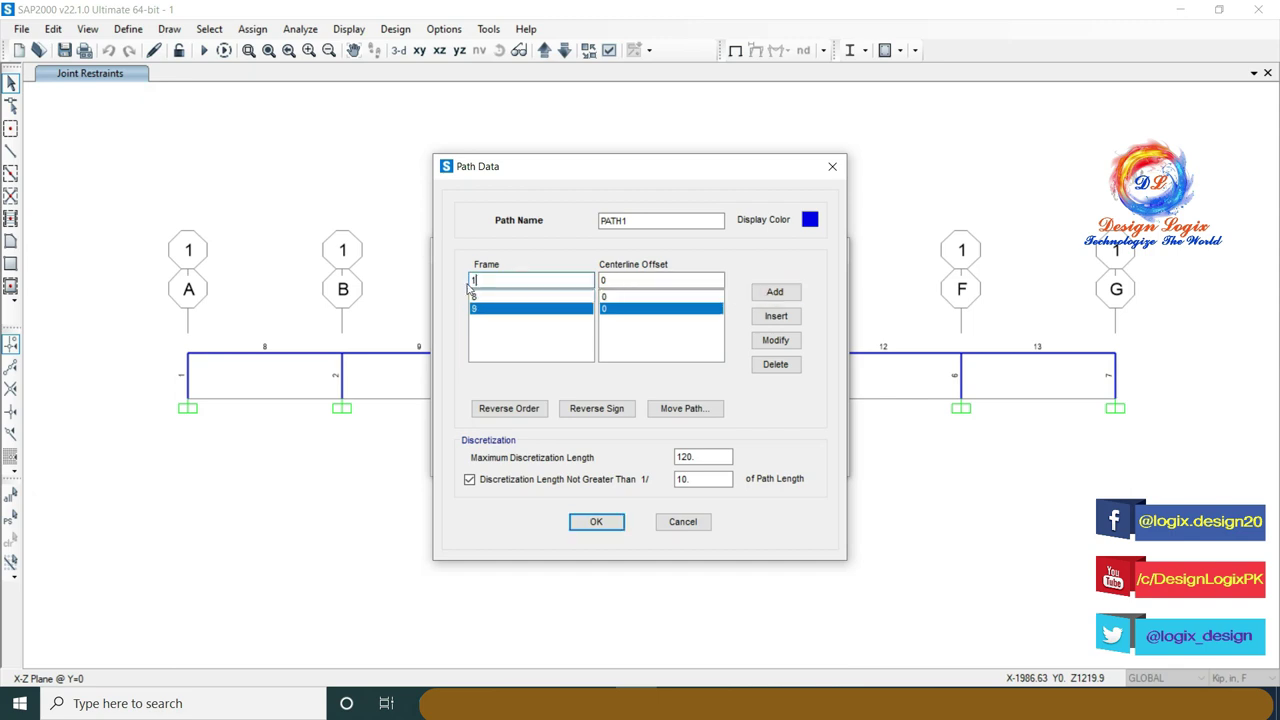
text(0)
click(775, 291)
text(11)
click(775, 291)
text(12)
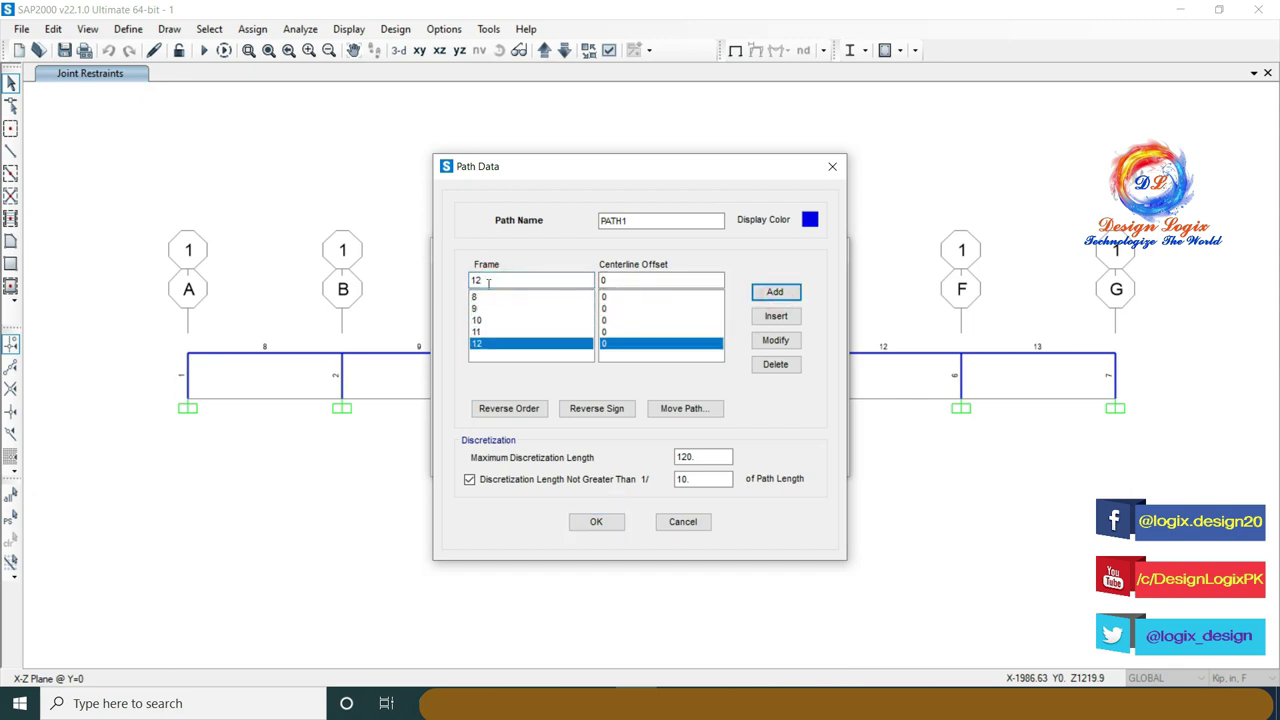
text(13)
click(775, 291)
click(605, 521)
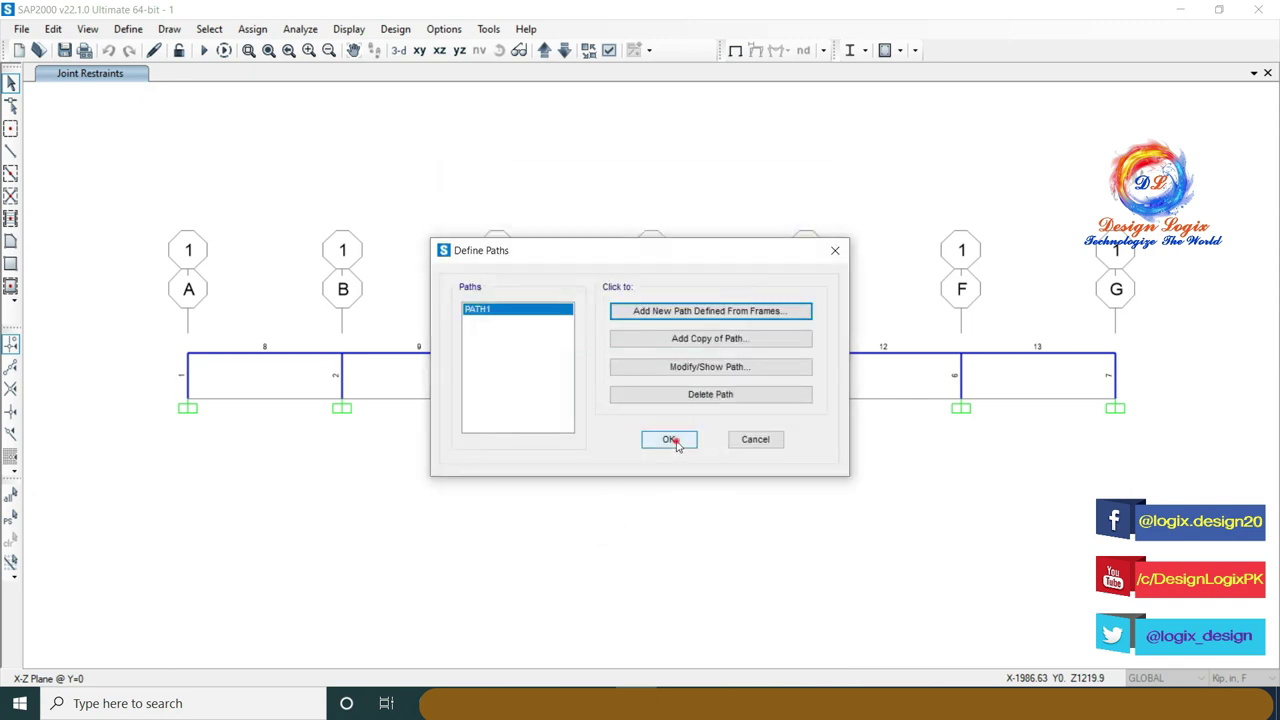
click(676, 441)
click(349, 29)
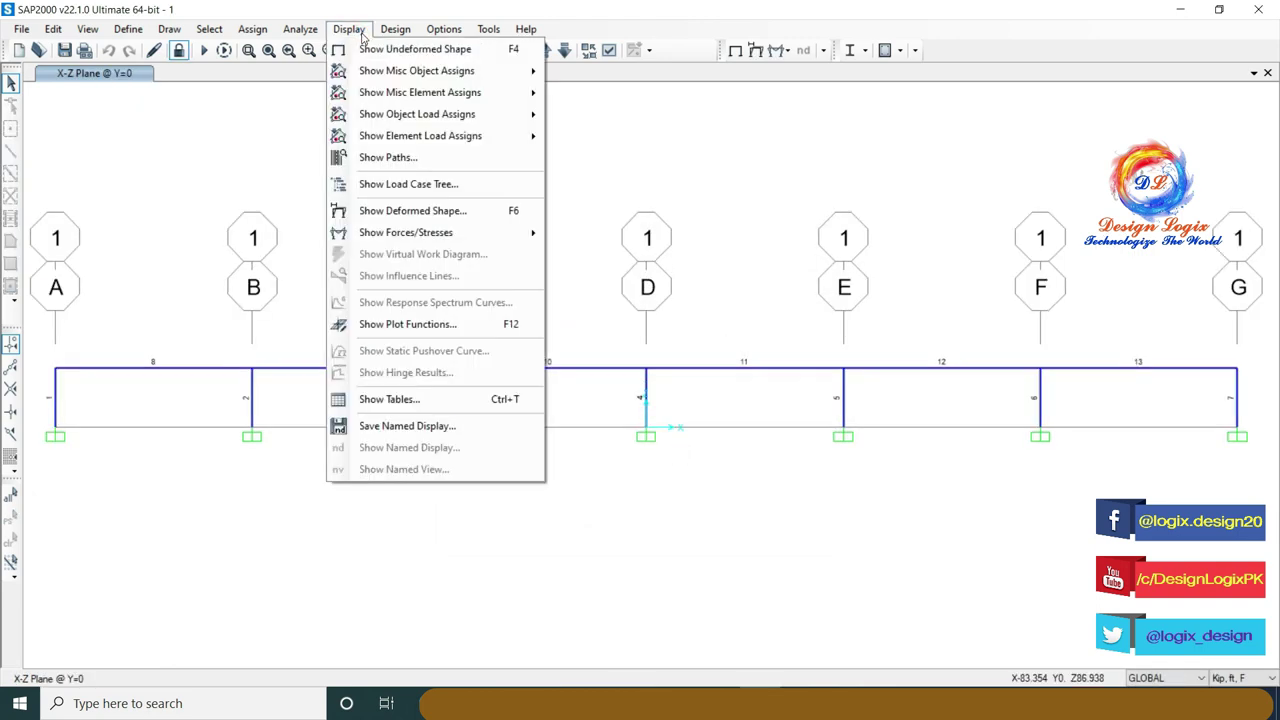
Display PATH1 on the frame with its loading points and all connections
click(398, 157)
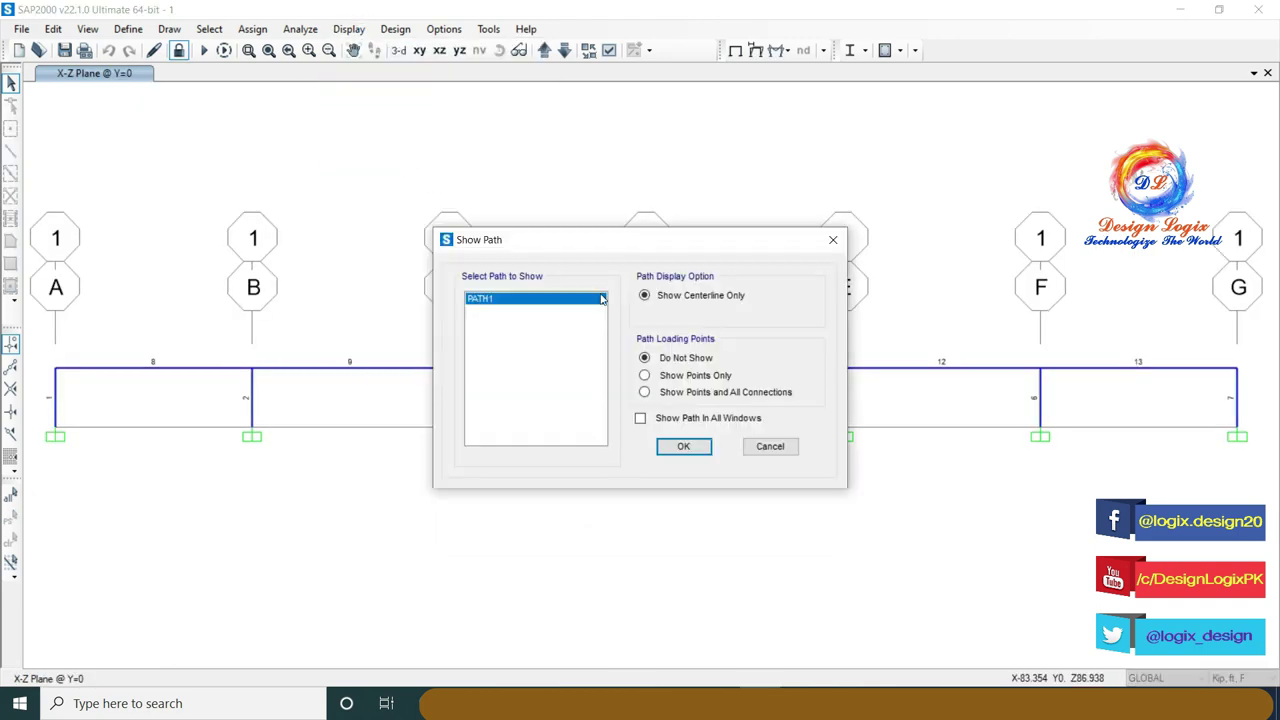
click(730, 392)
click(697, 451)
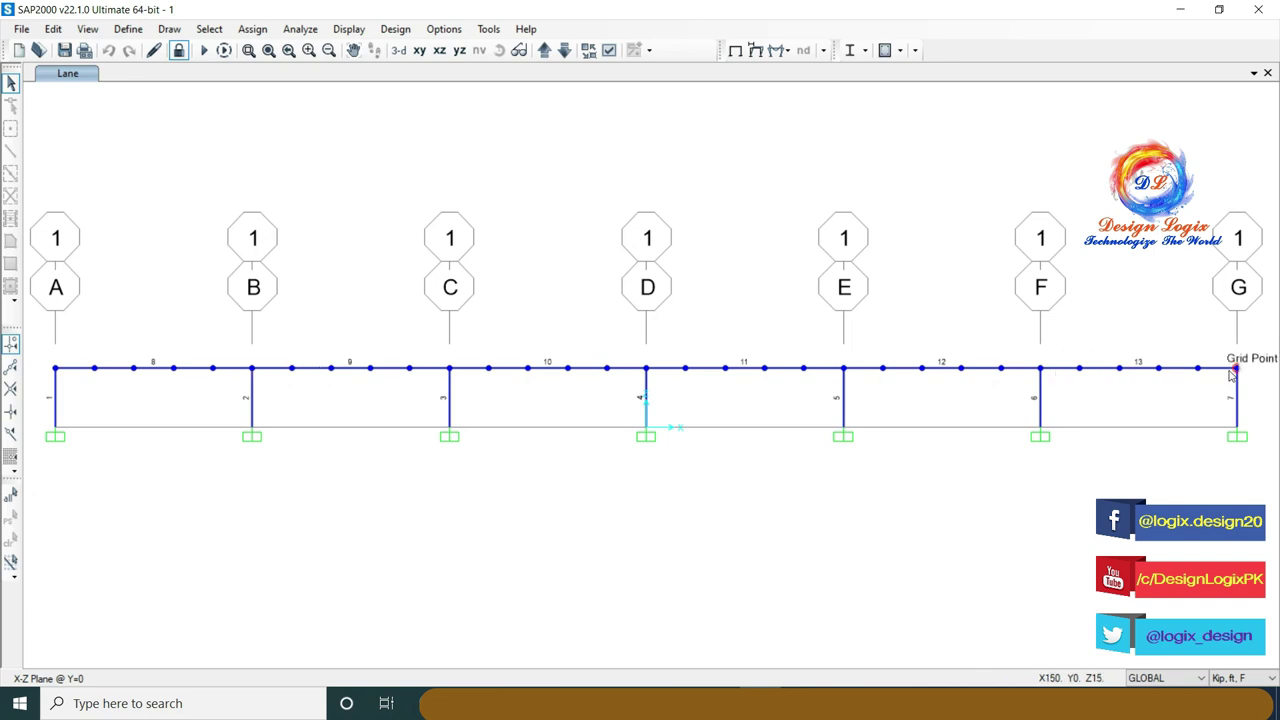
Create a load pattern named VEH LOADING of type Vehicle Live
click(128, 29)
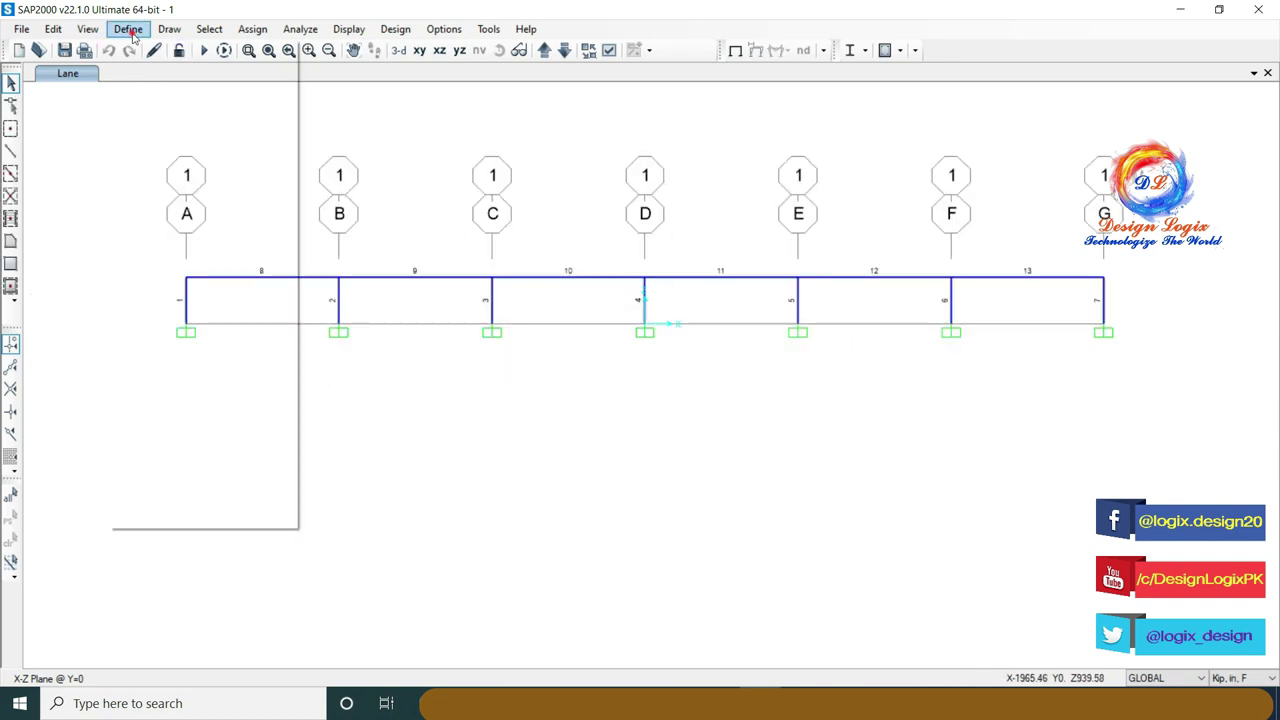
click(172, 375)
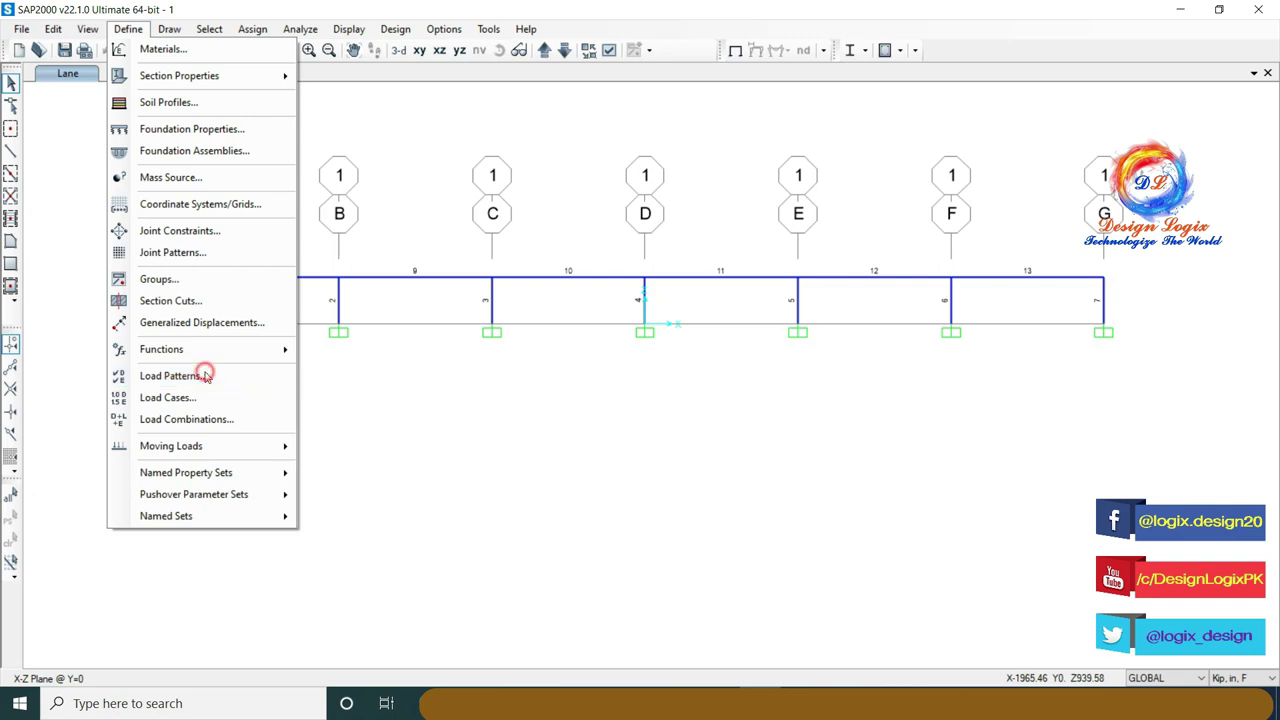
double_click(355, 316)
text(VE)
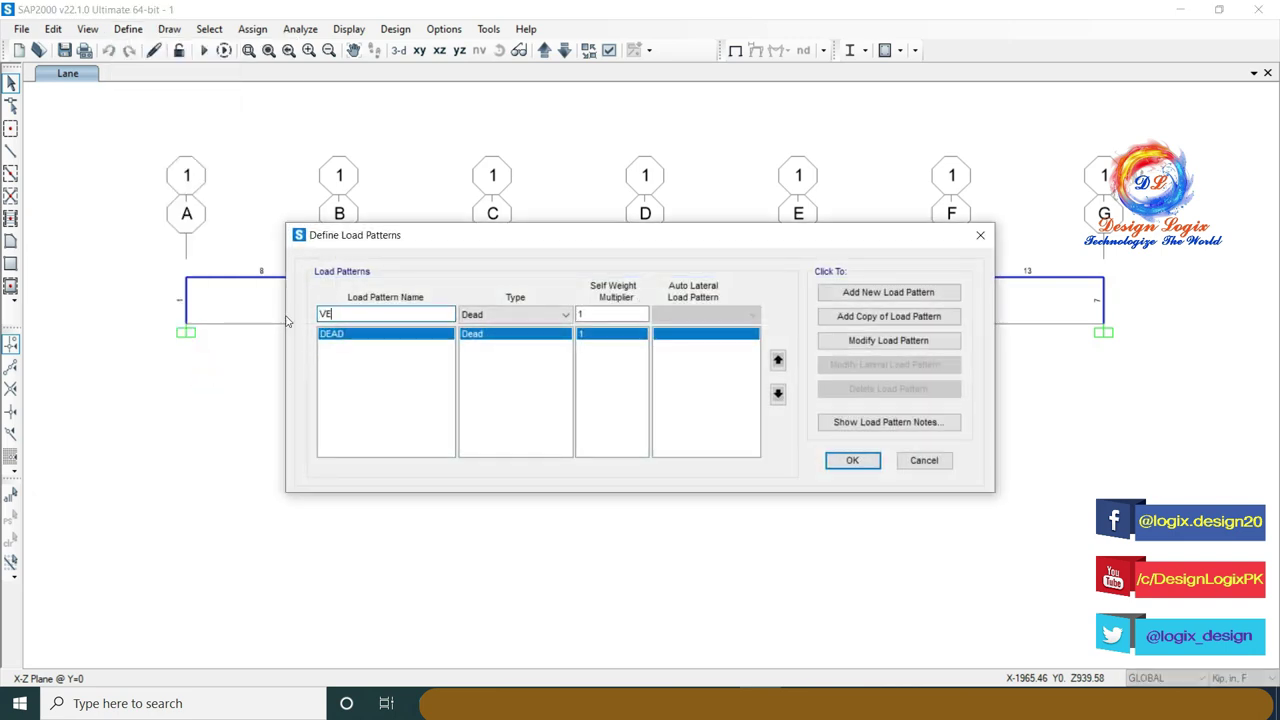
text(H LOADING)
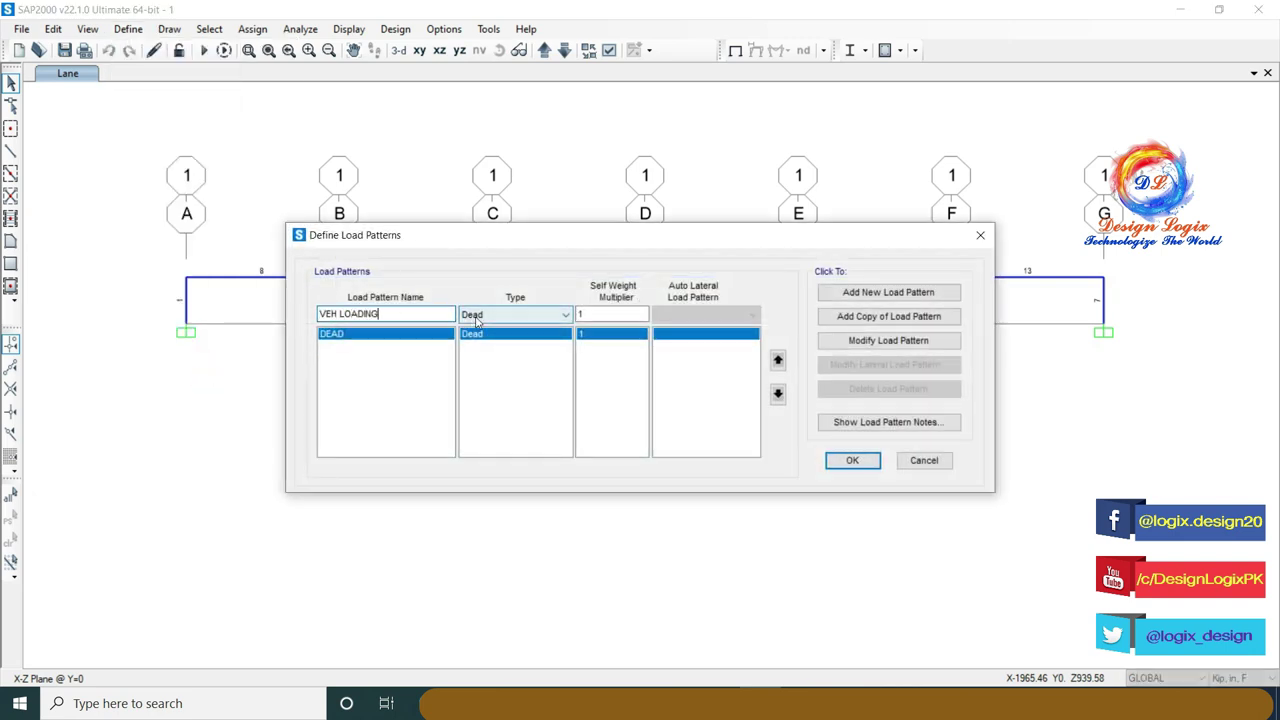
click(478, 315)
click(484, 426)
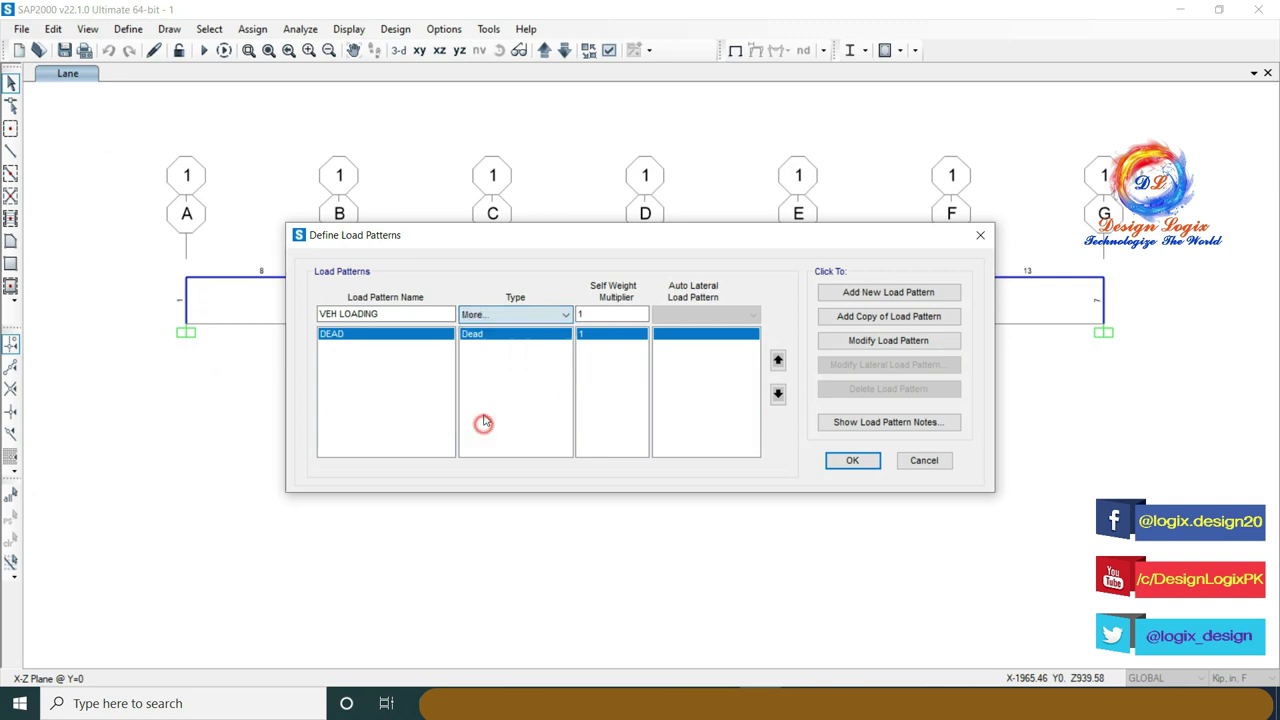
click(500, 458)
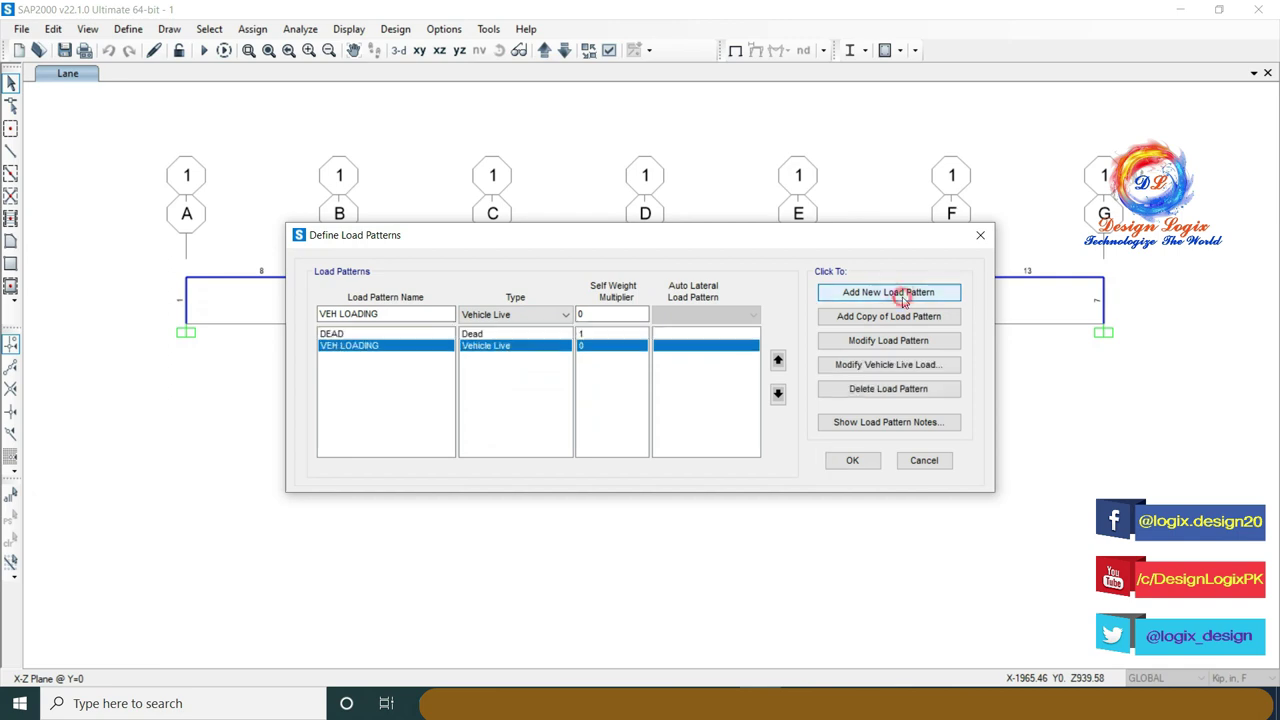
Load VEH LOADING with HS-20 on PATH1 at speed 75, kip-ft units, duration 4
click(909, 366)
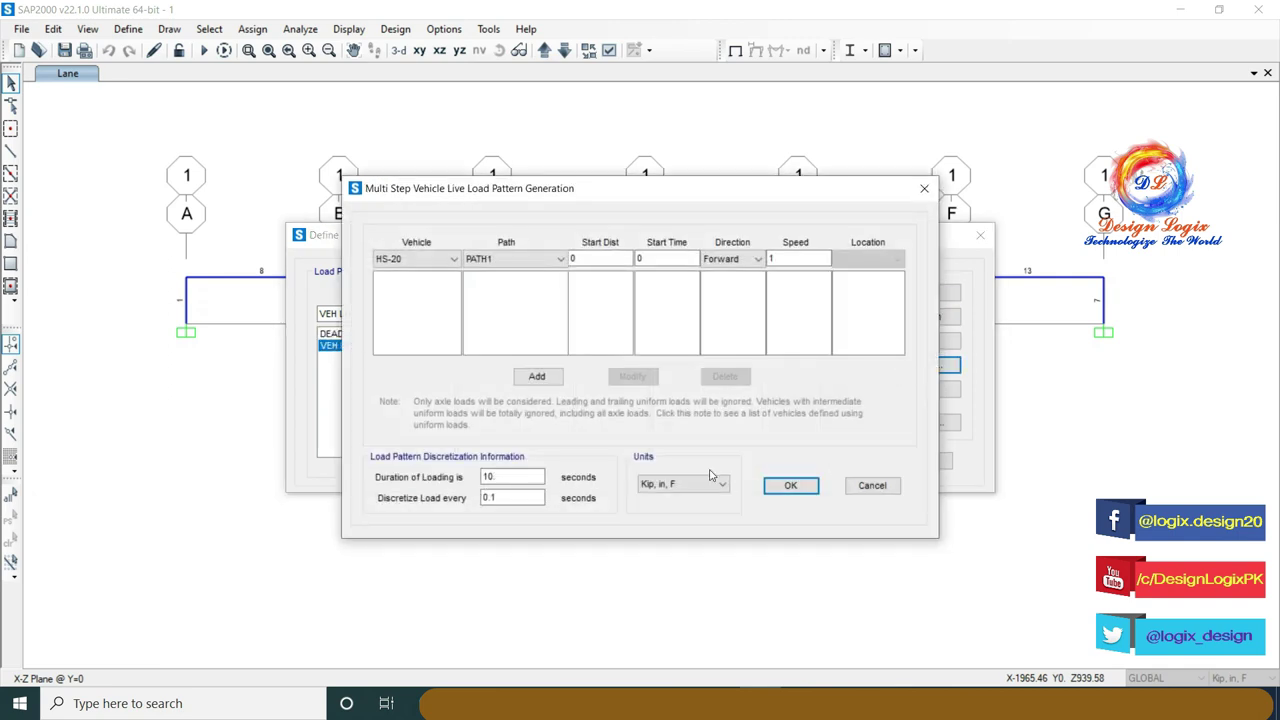
click(705, 485)
click(668, 535)
click(773, 259)
text(75)
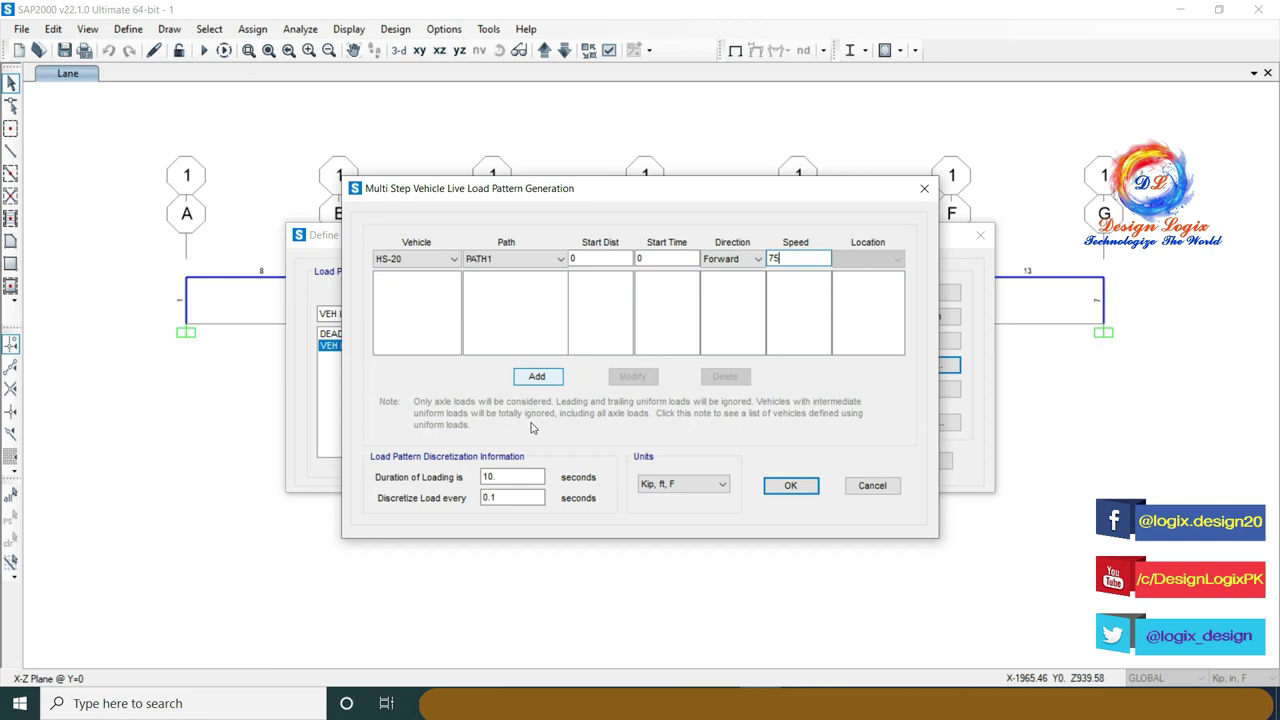
drag(512, 476, 480, 476)
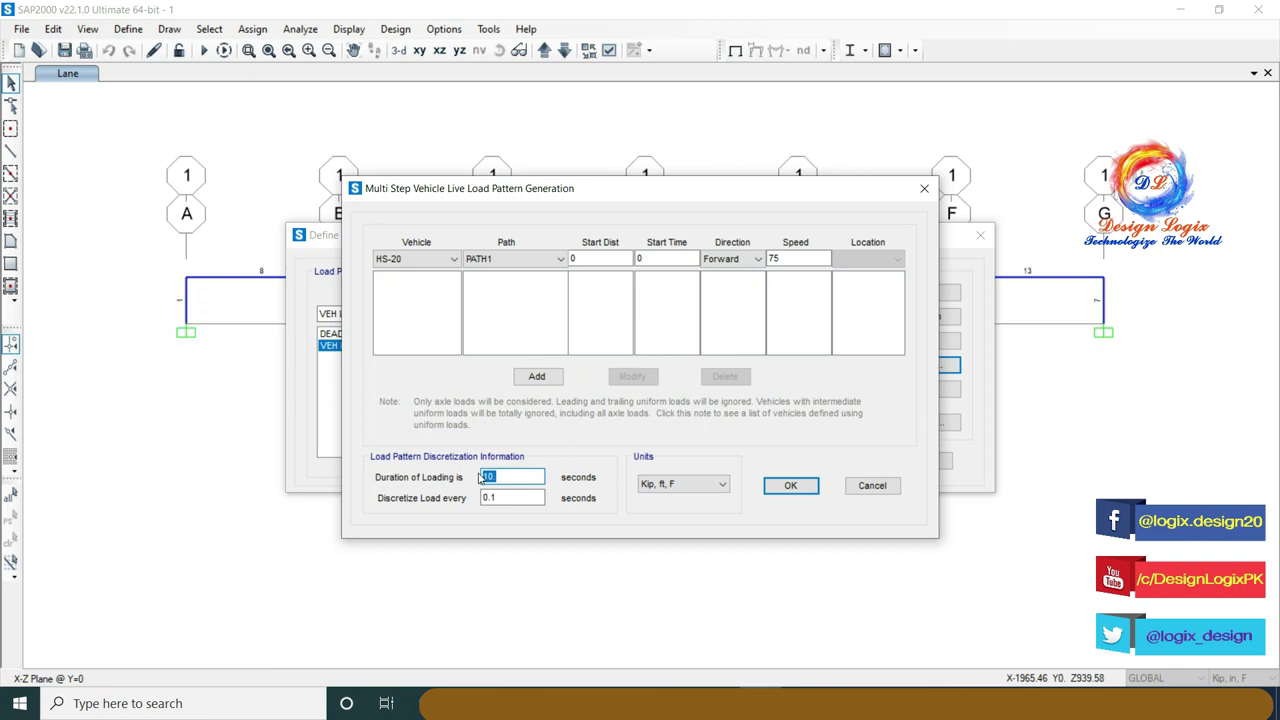
text(4)
click(547, 378)
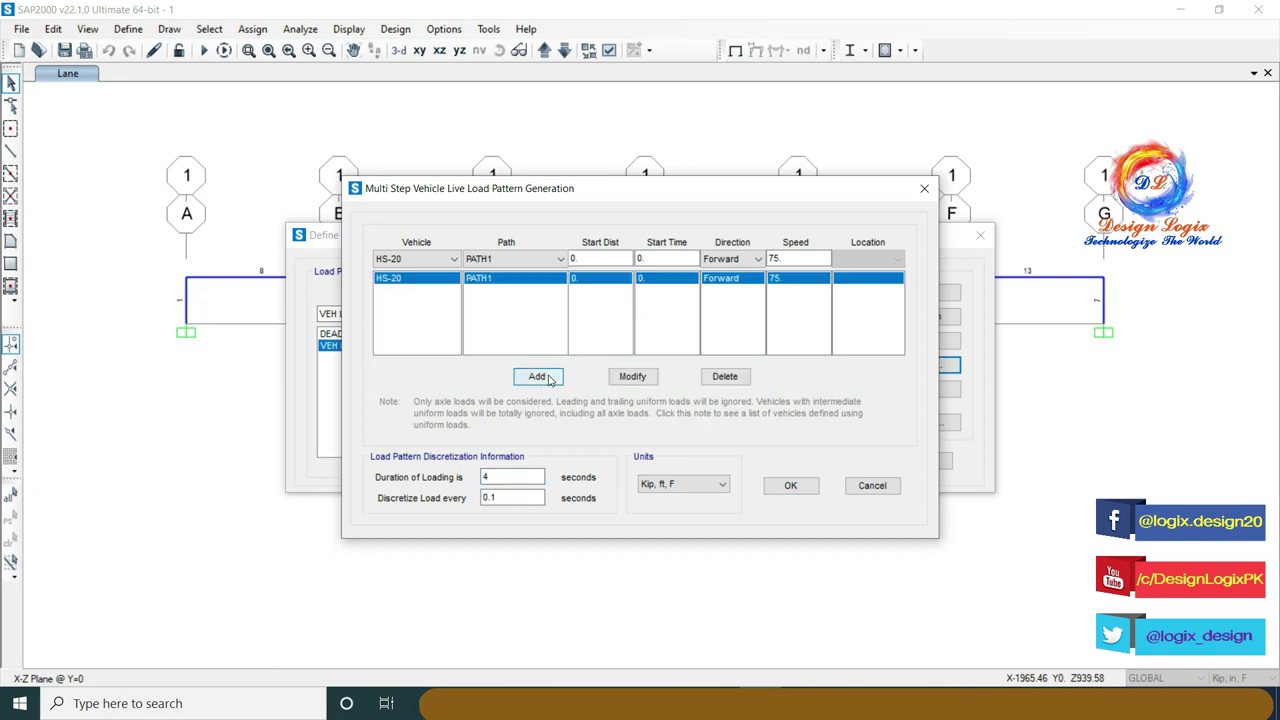
click(785, 485)
Save the model and review the VEH LOADING load case settings unchanged
click(852, 463)
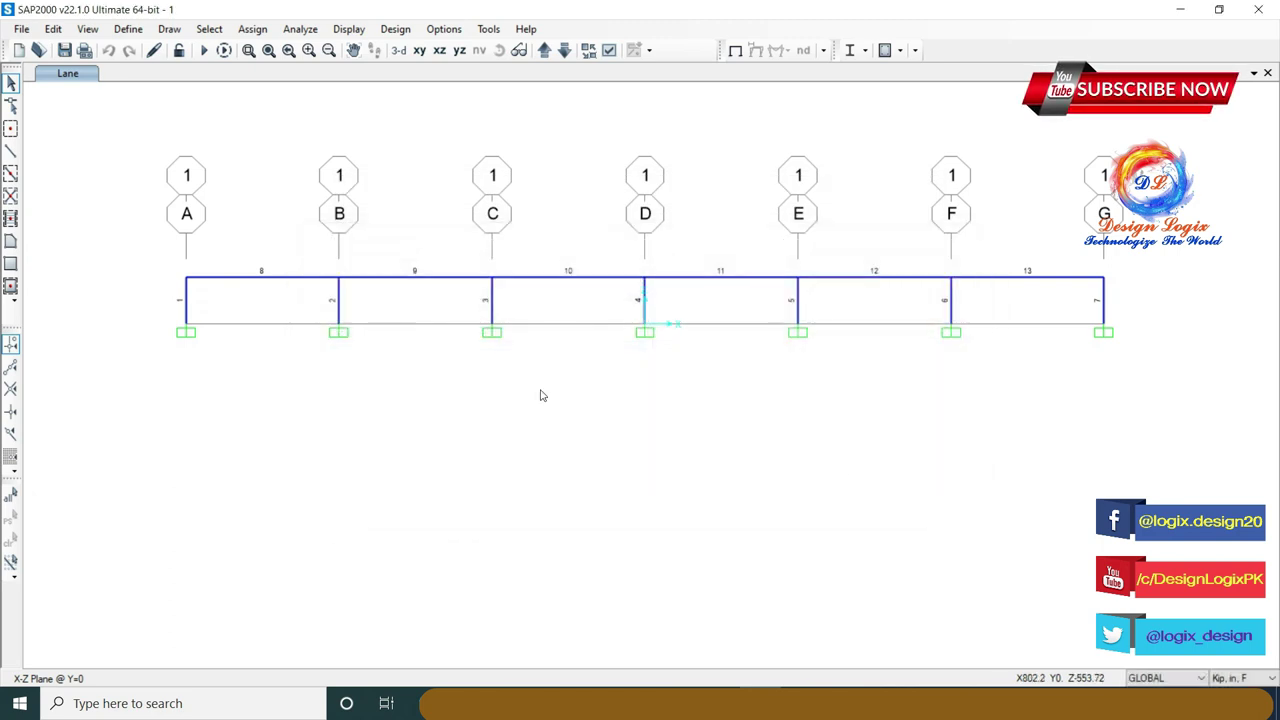
click(63, 50)
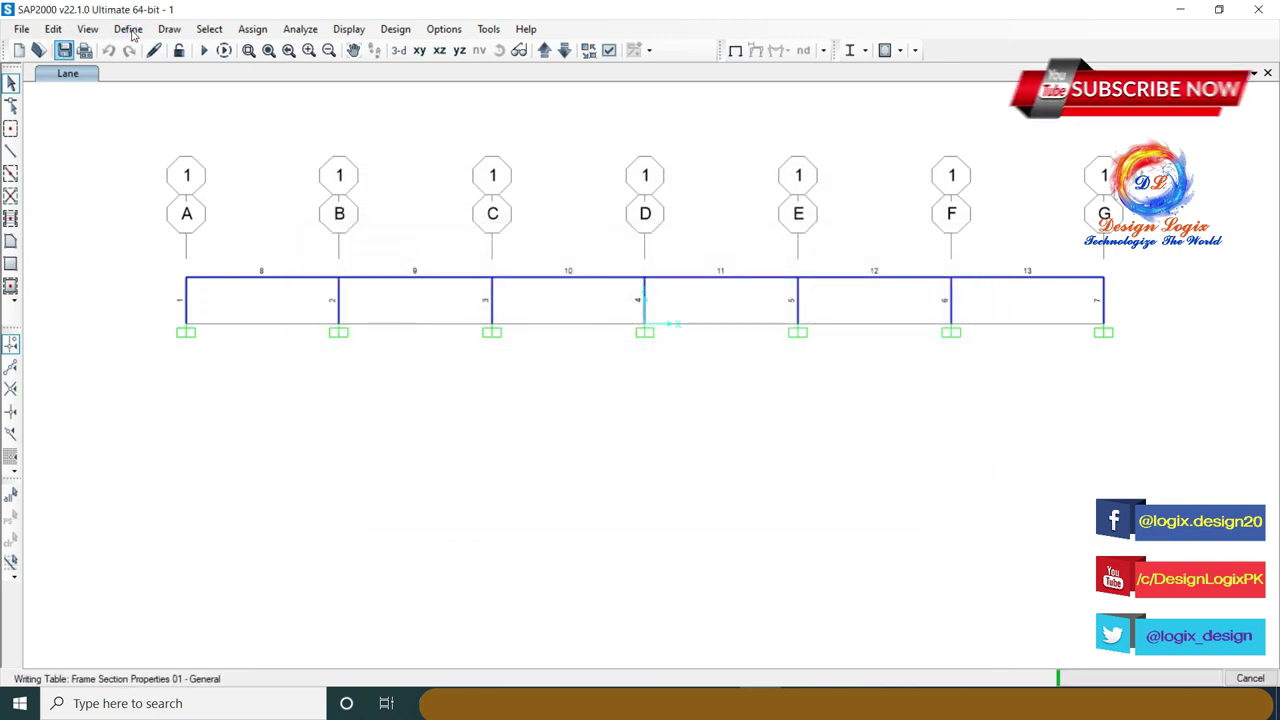
click(130, 30)
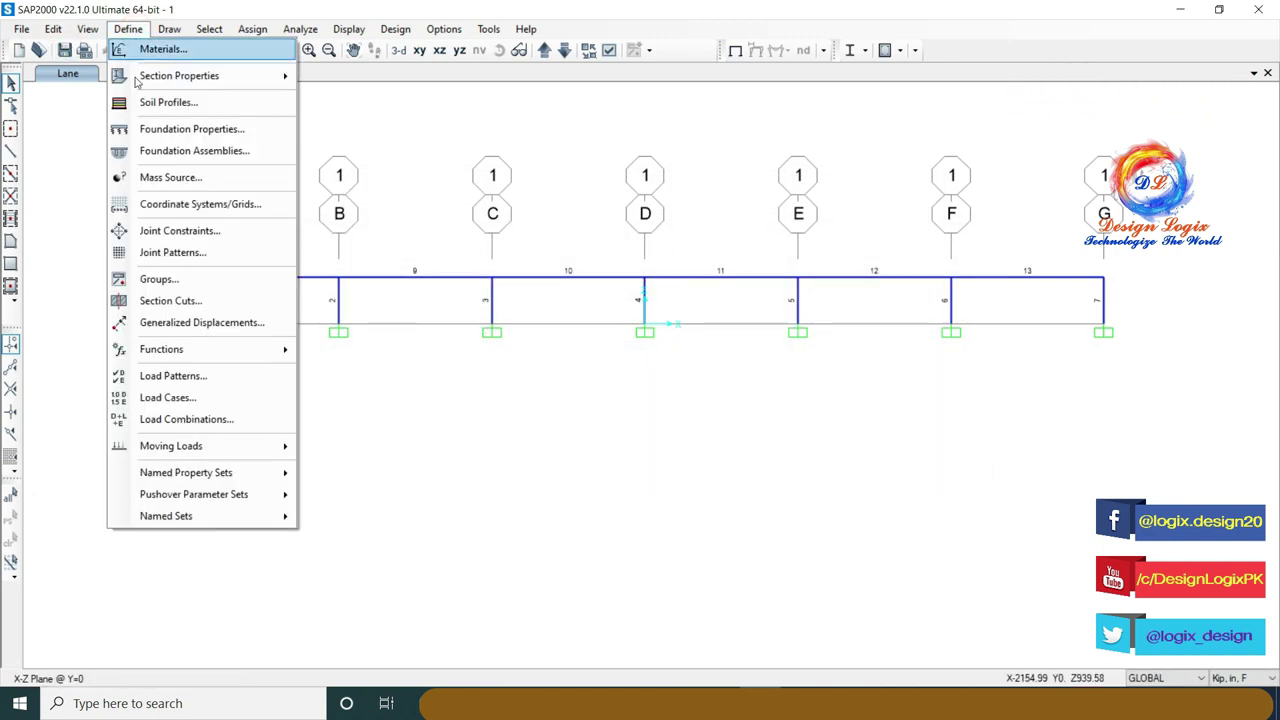
click(193, 397)
click(424, 329)
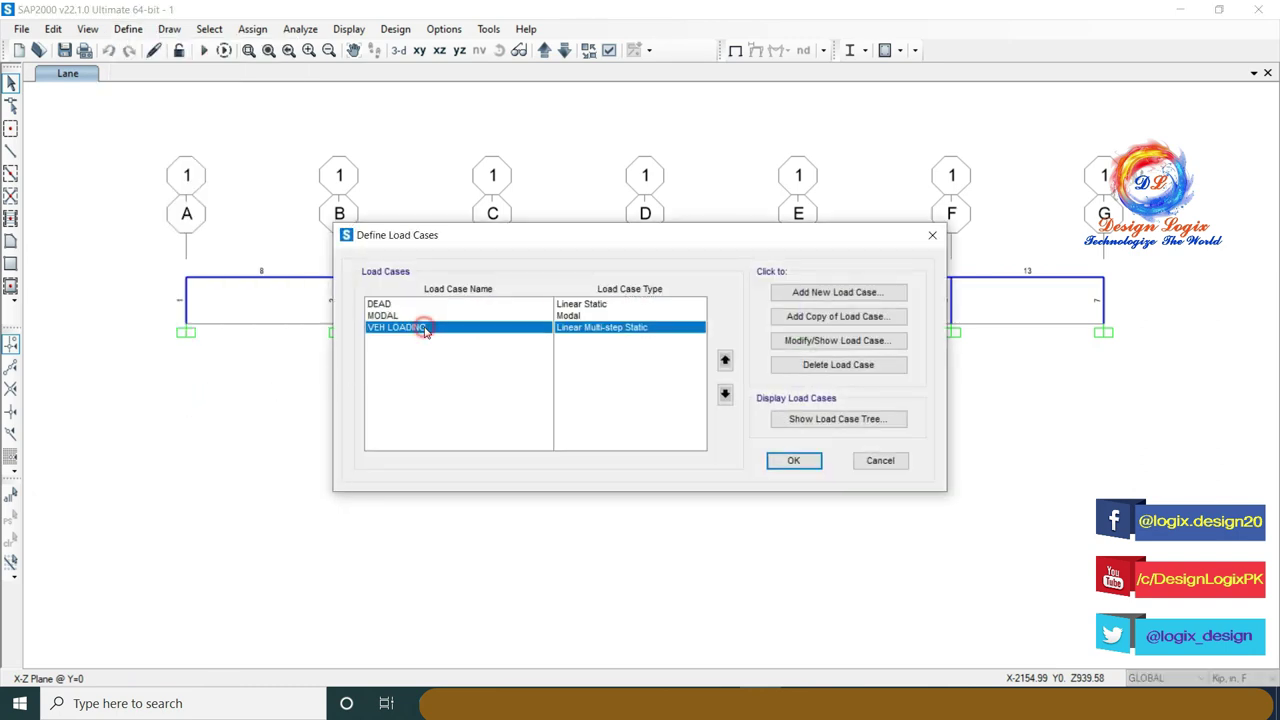
click(834, 341)
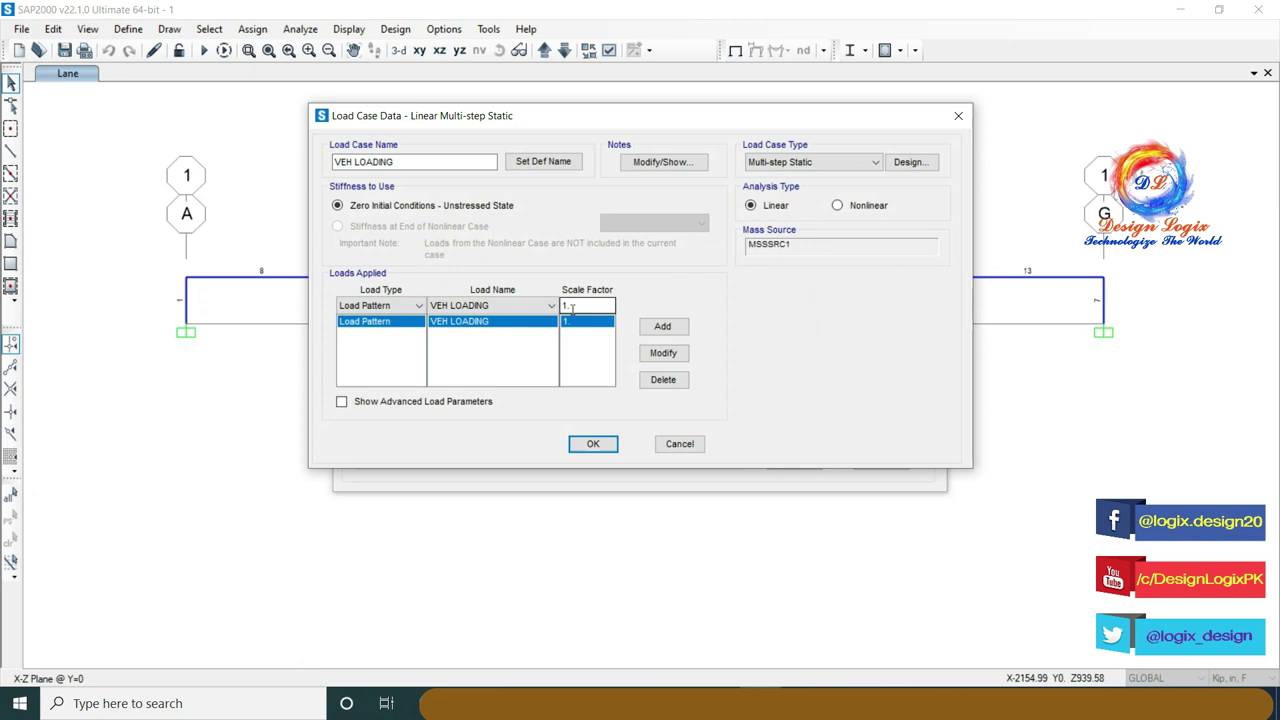
click(592, 443)
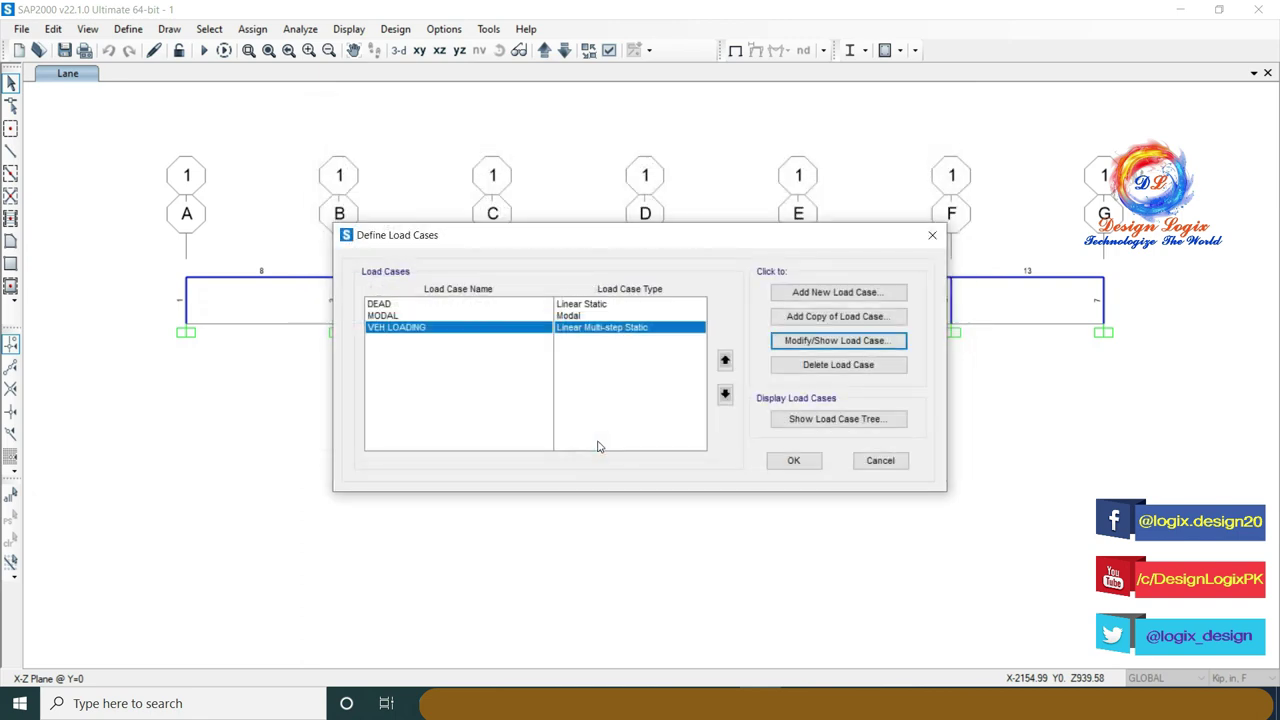
click(806, 459)
Run the analysis for the VEH LOADING load case
click(300, 29)
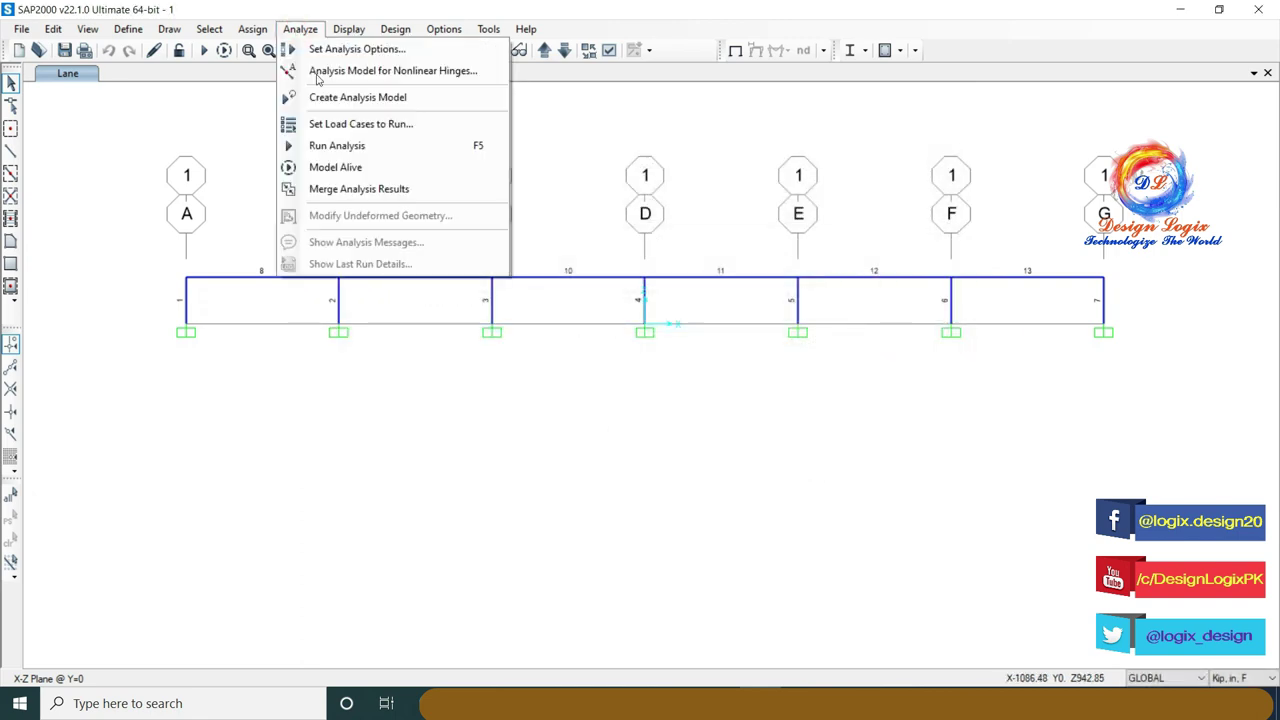
click(348, 144)
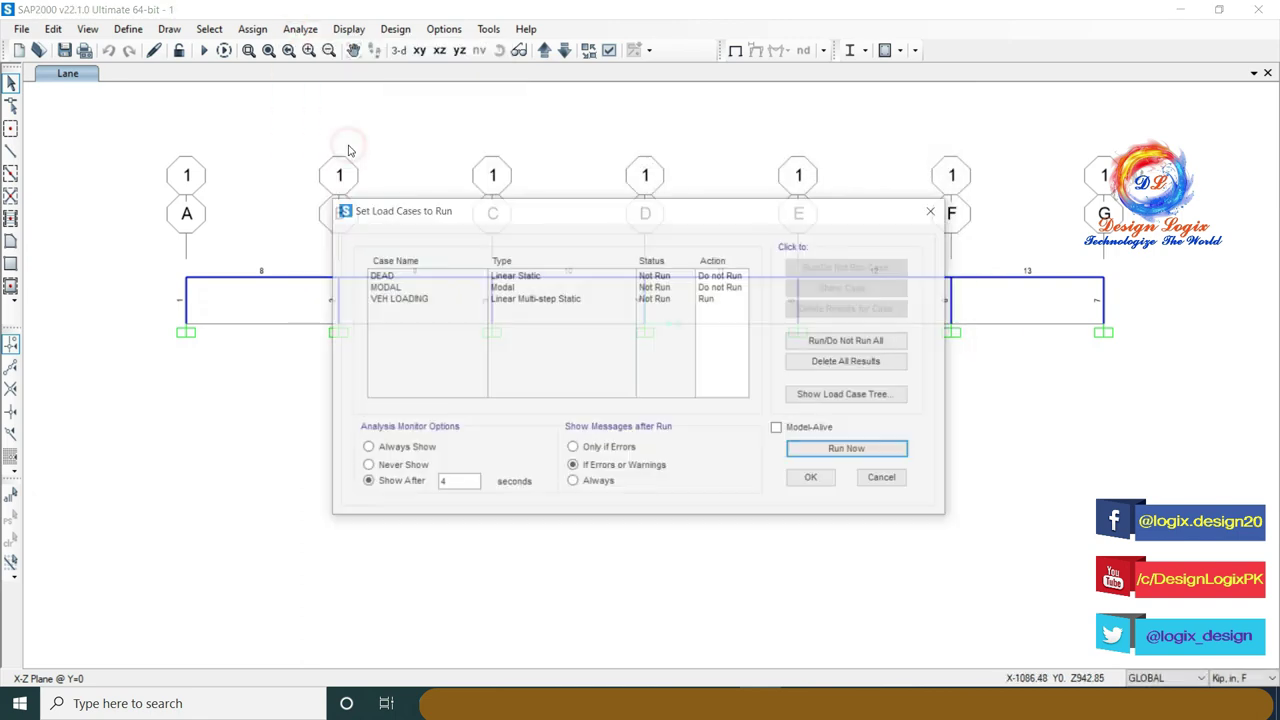
click(730, 299)
click(826, 450)
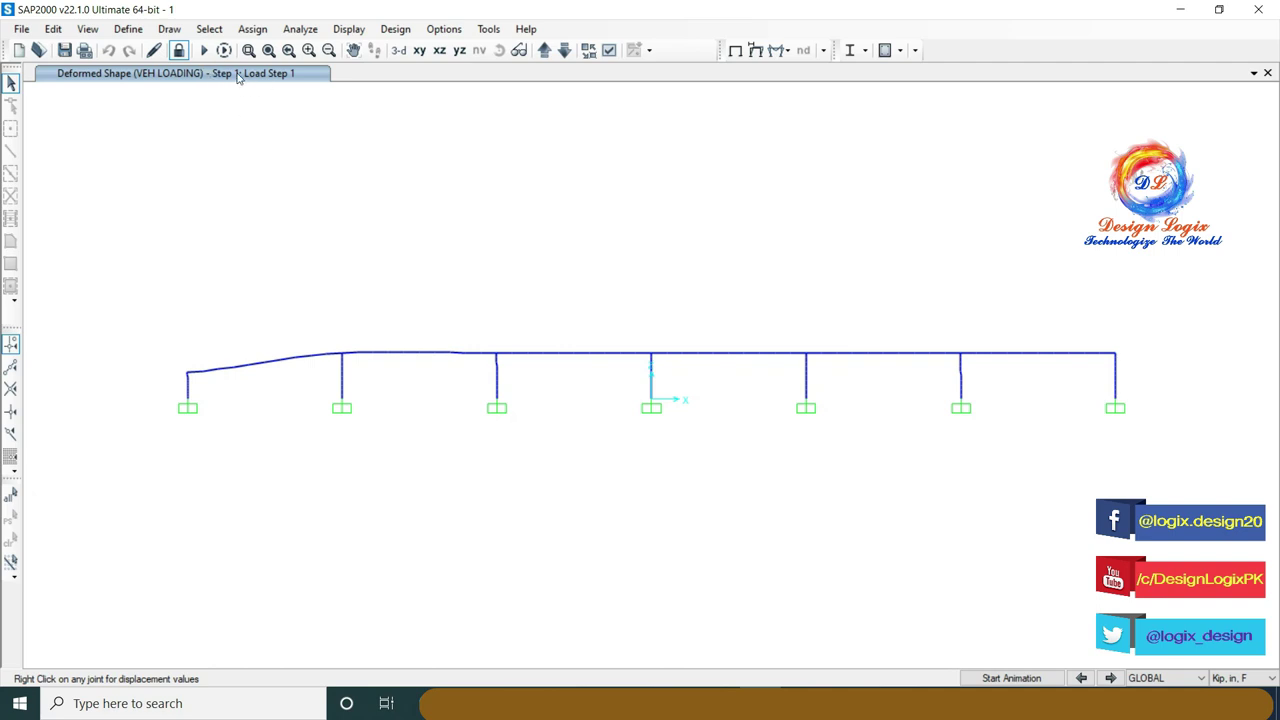
Step the VEH LOADING deformed shape forward from Step 1 to Step 41, where the frame is flat
click(1111, 678)
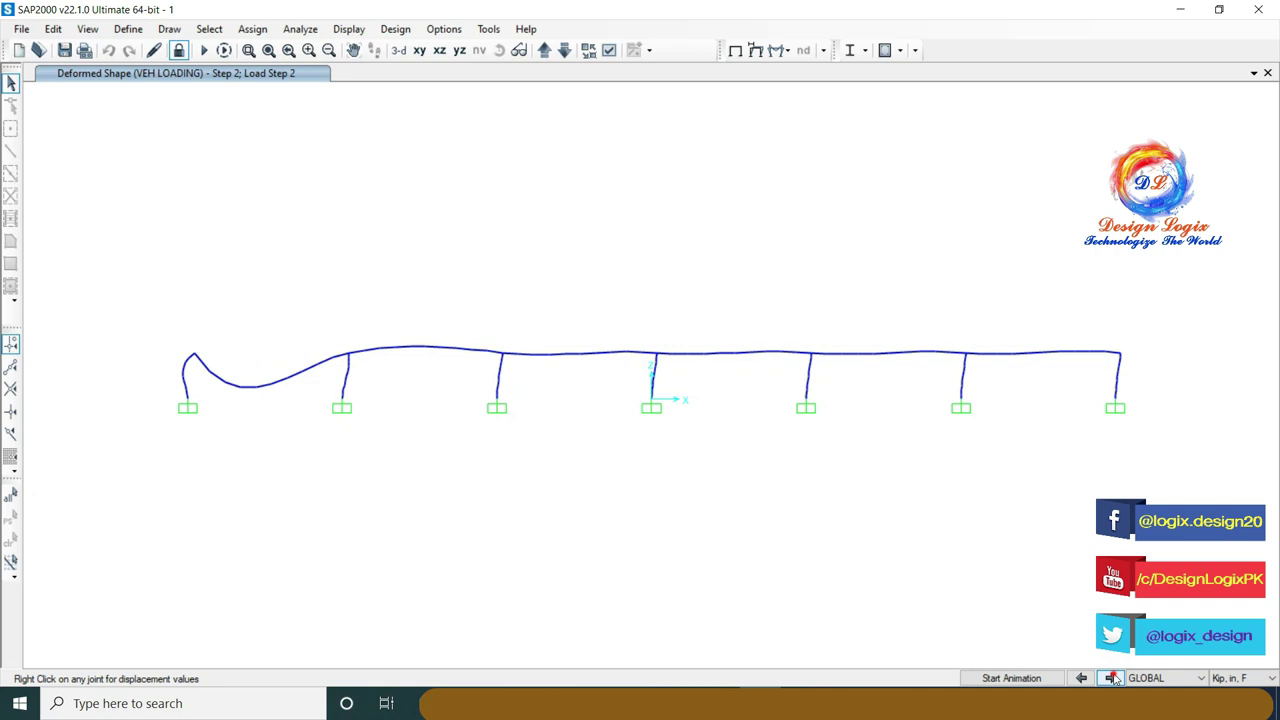
click(1112, 678)
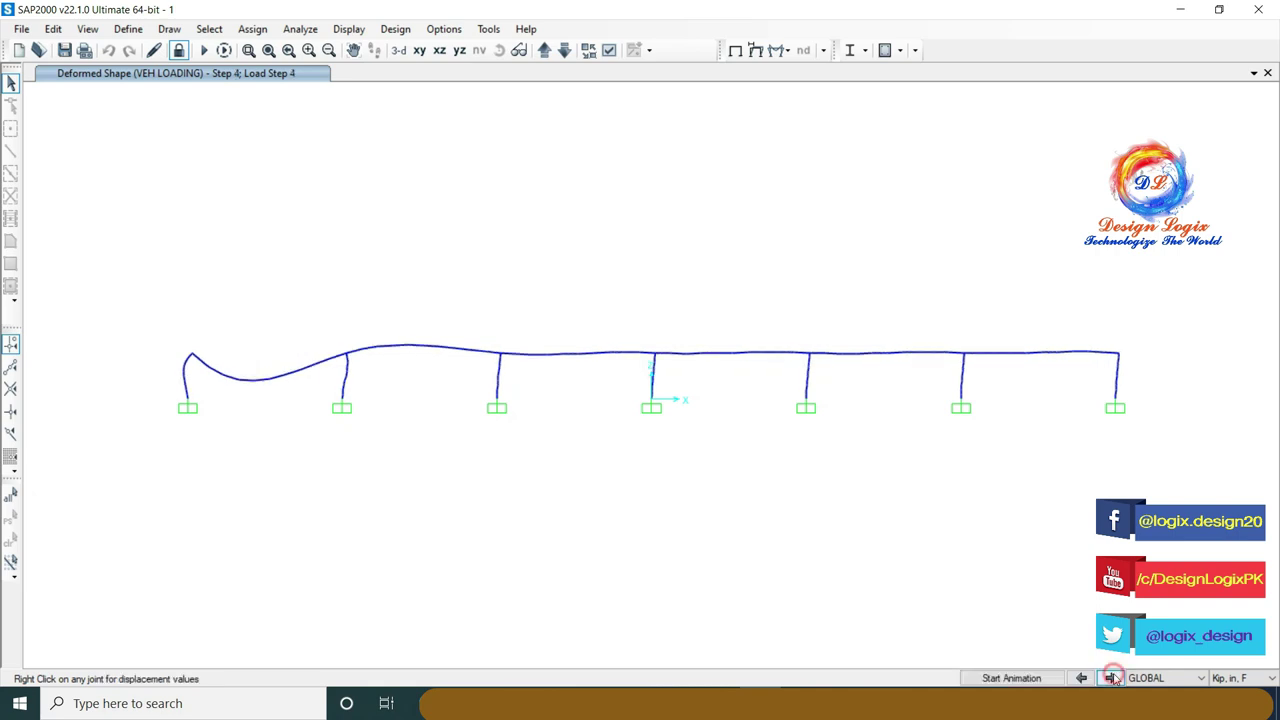
click(1112, 678)
click(1112, 678)
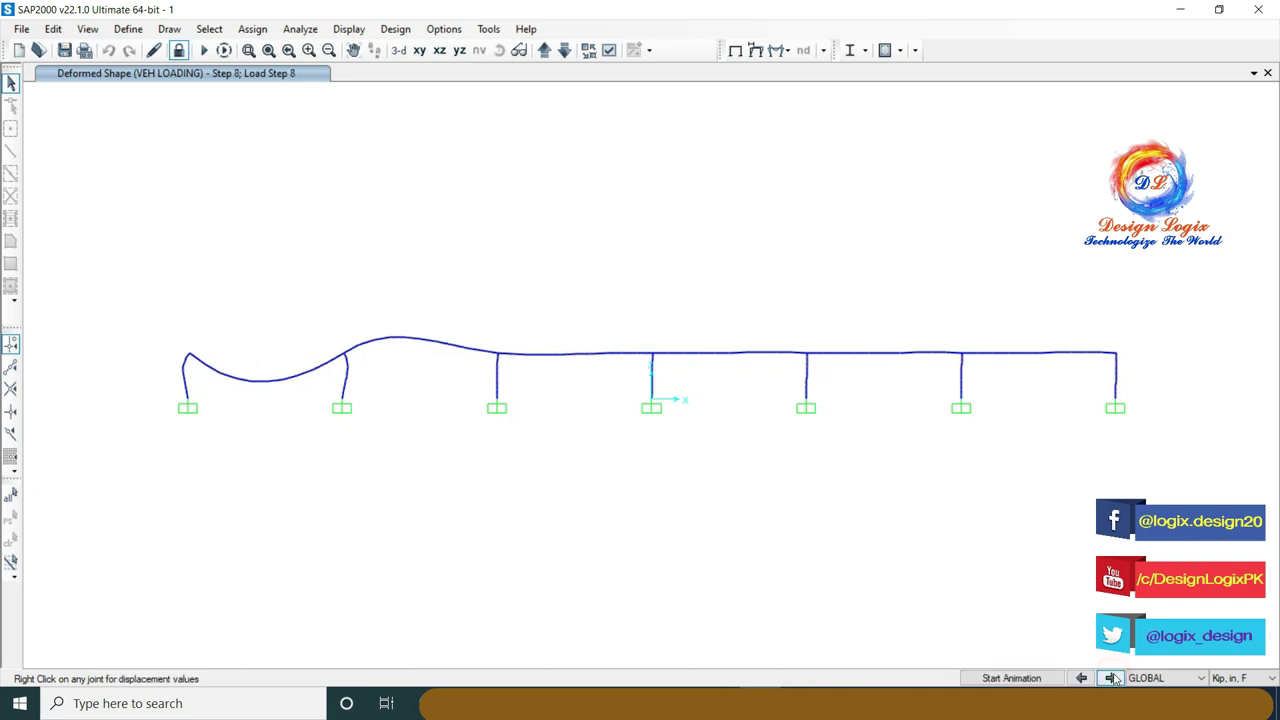
click(1112, 678)
click(1112, 678)
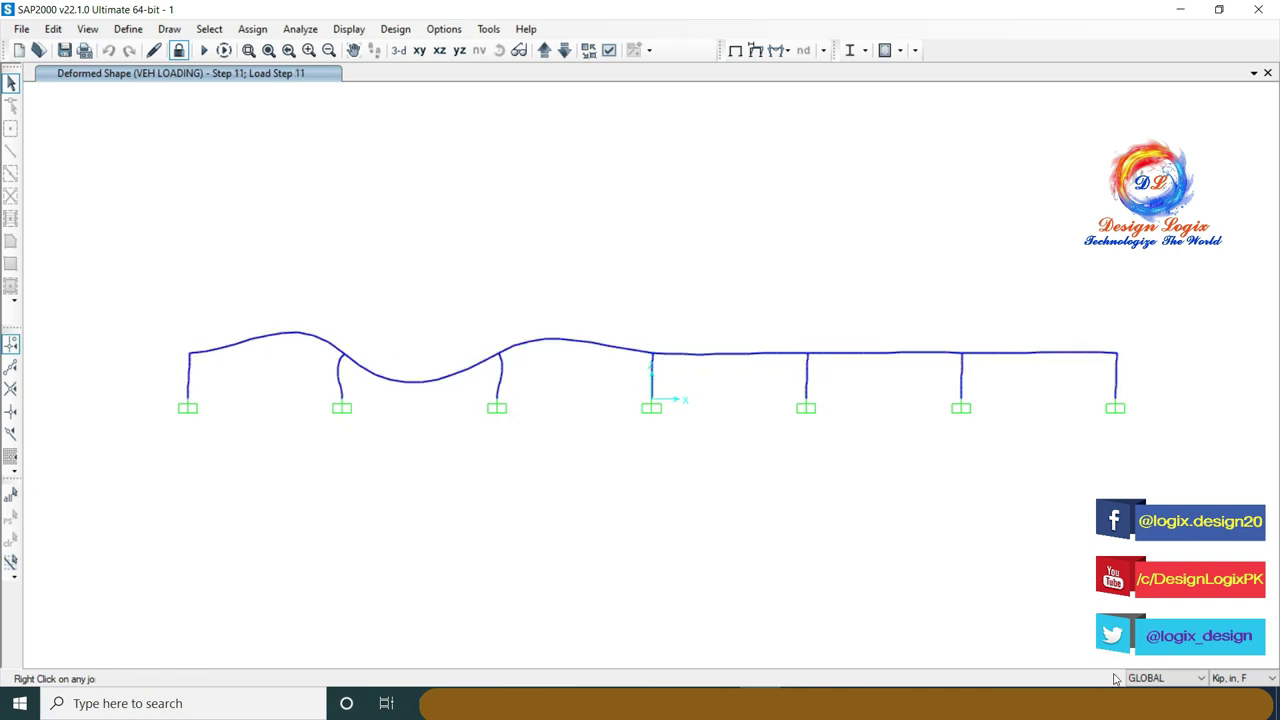
click(1113, 678)
click(1114, 678)
click(1114, 678)
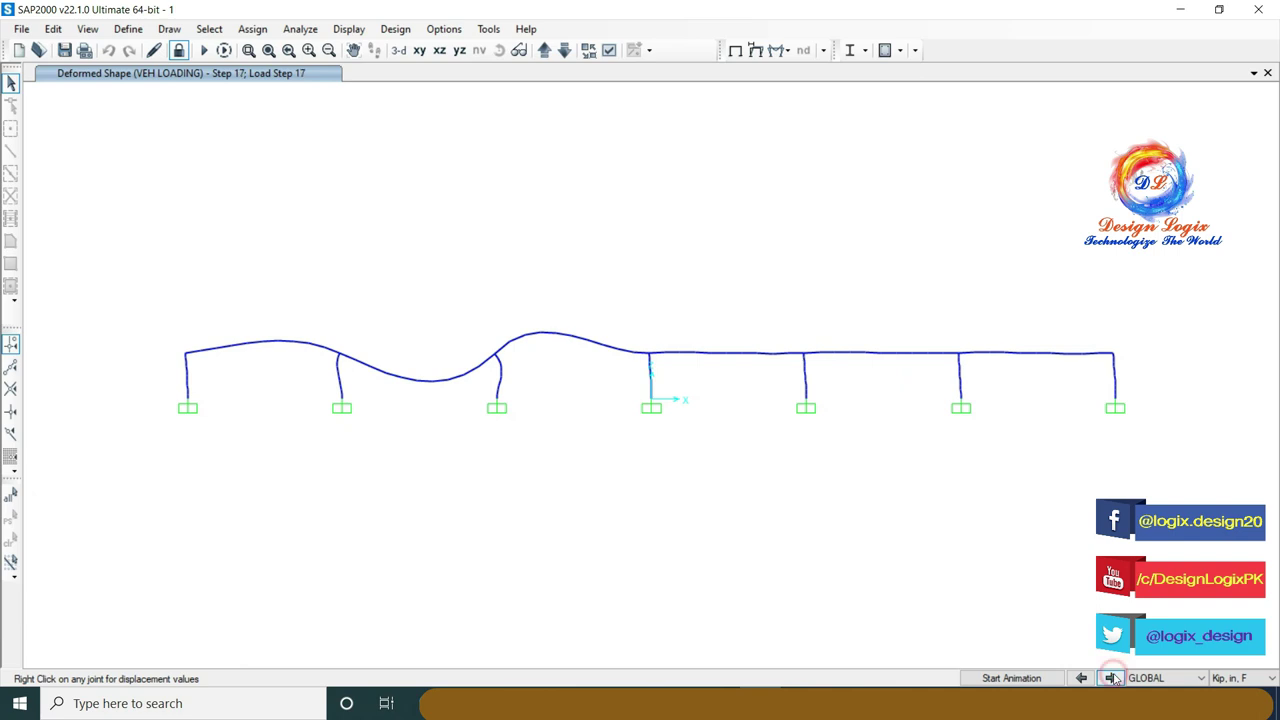
click(1114, 678)
click(1114, 678)
click(1114, 678)
click(1114, 678)
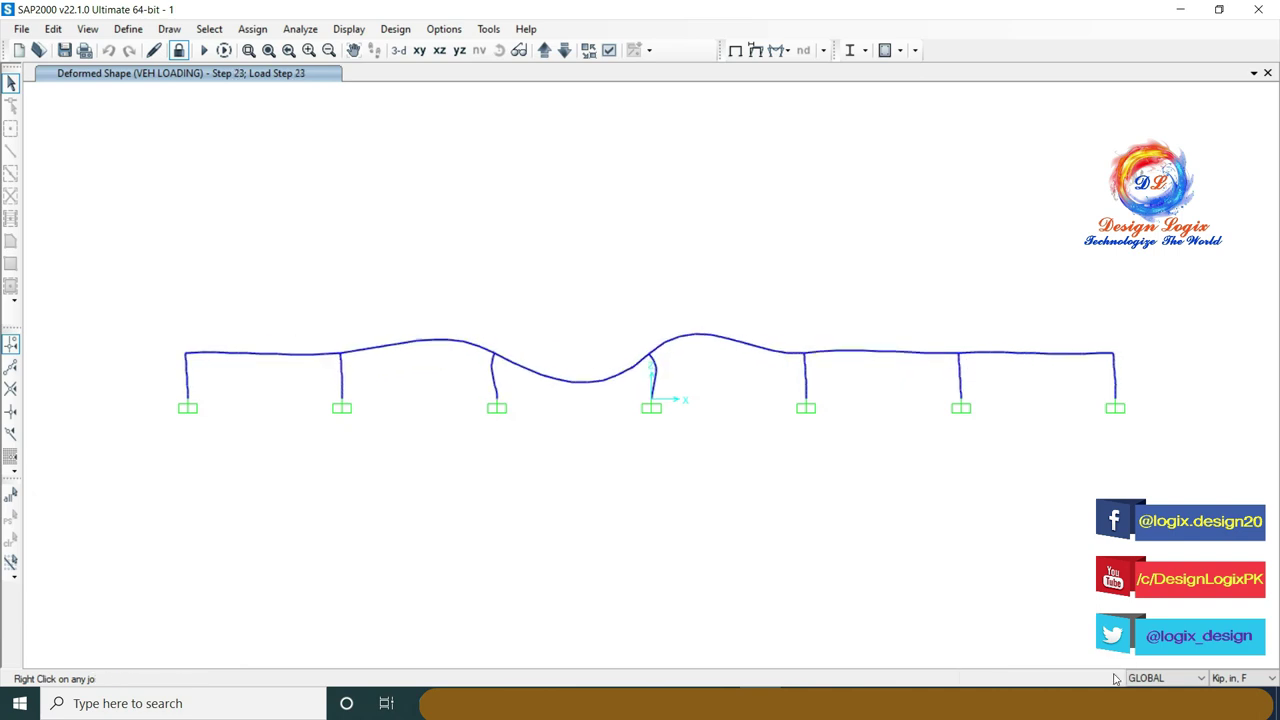
click(1114, 678)
click(1113, 678)
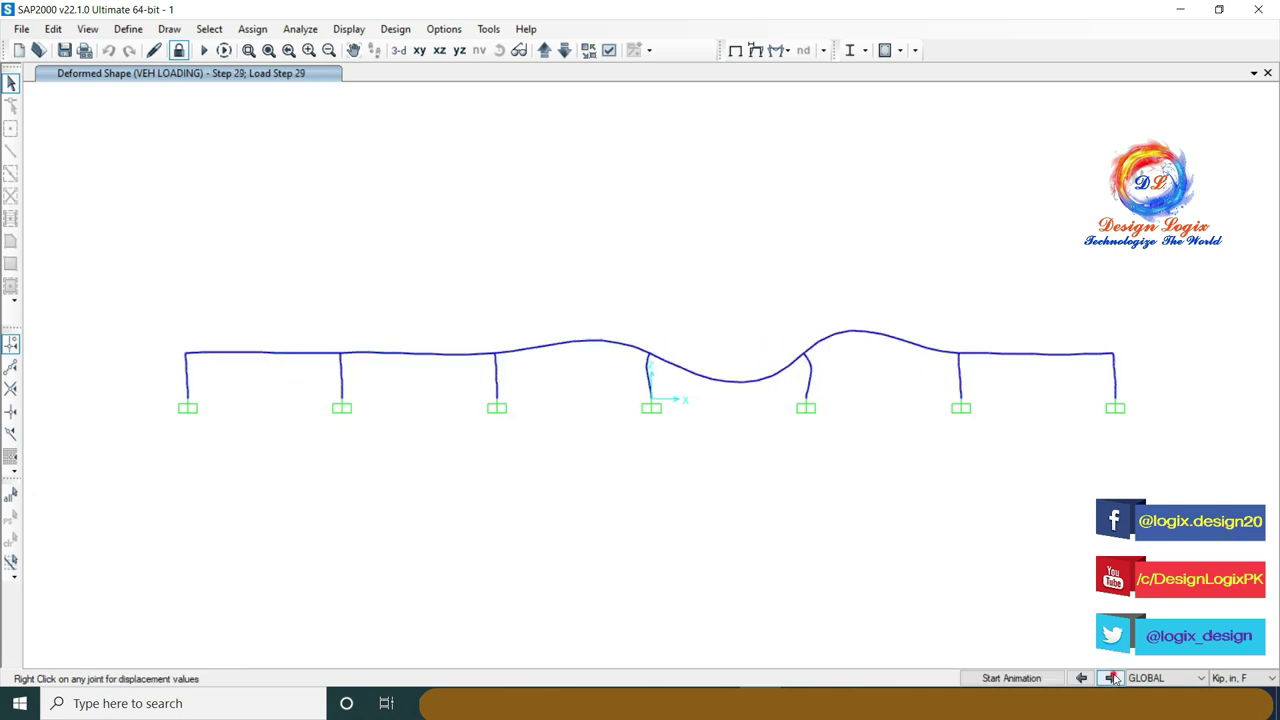
click(1113, 678)
click(1113, 678)
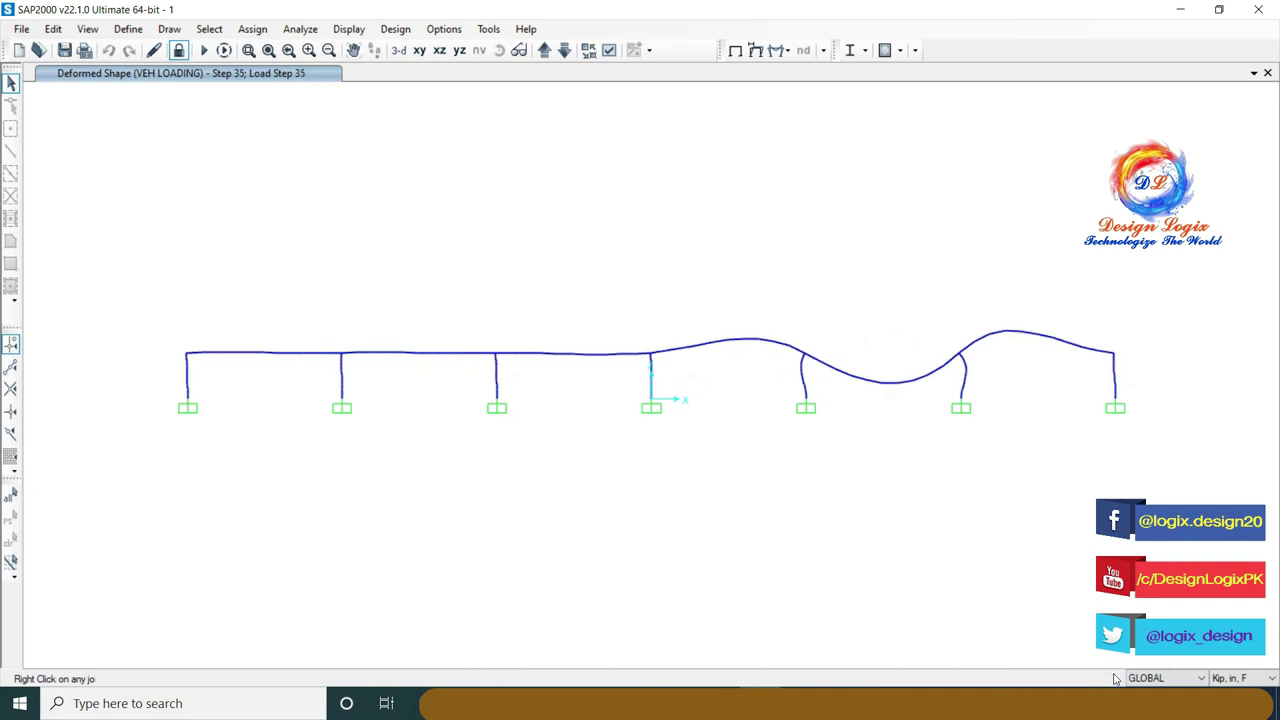
click(1113, 678)
click(1113, 678)
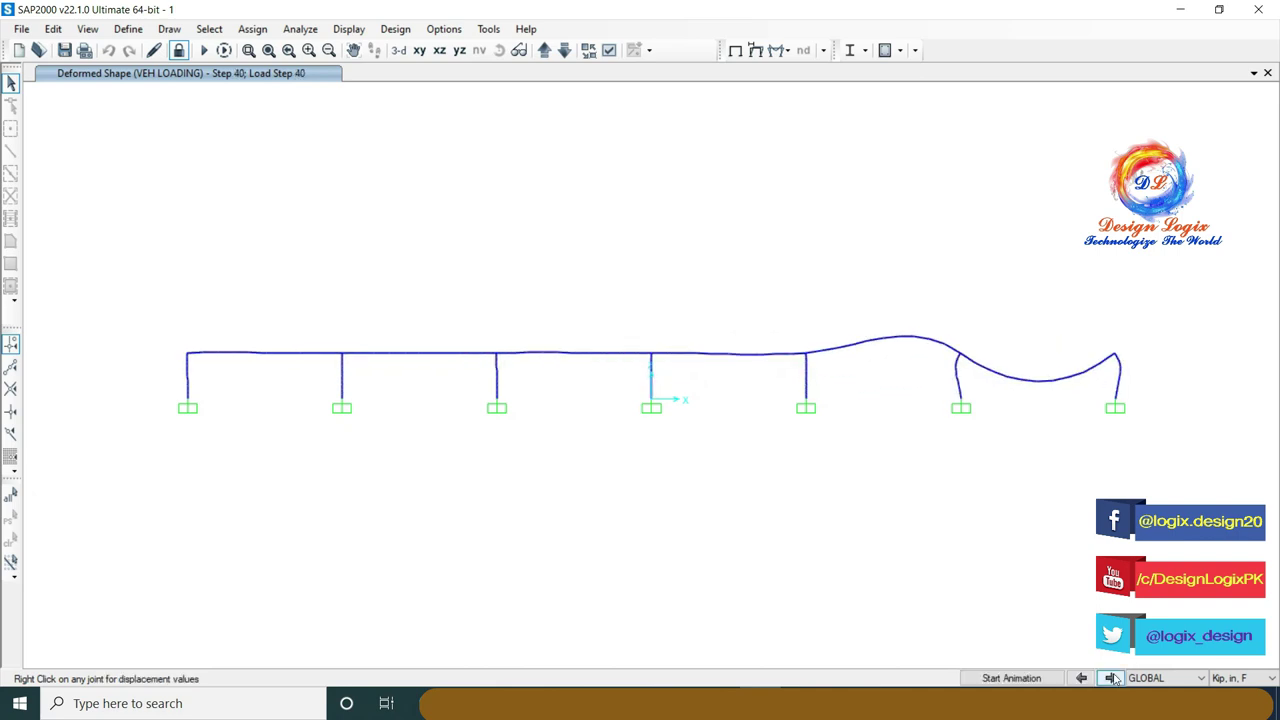
click(1114, 678)
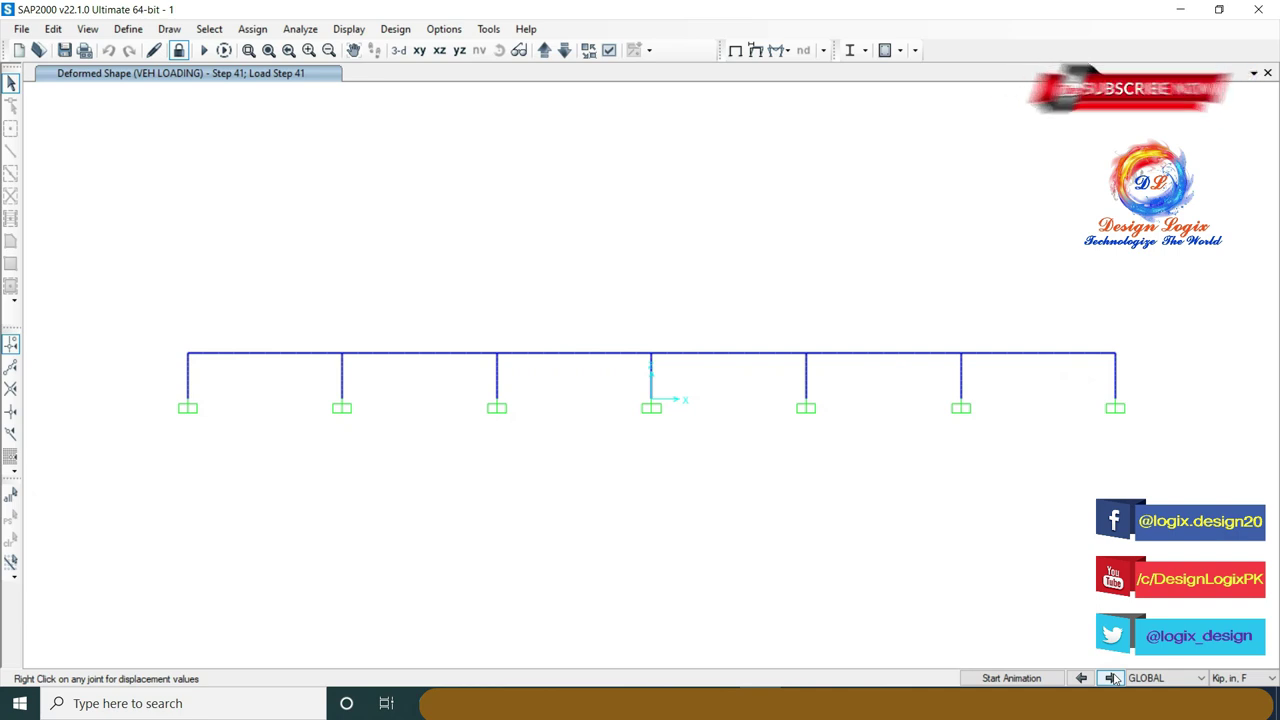
Plot the VEH LOADING Moment 3-3 frame diagram at Step 1 with values labelled on members
click(349, 31)
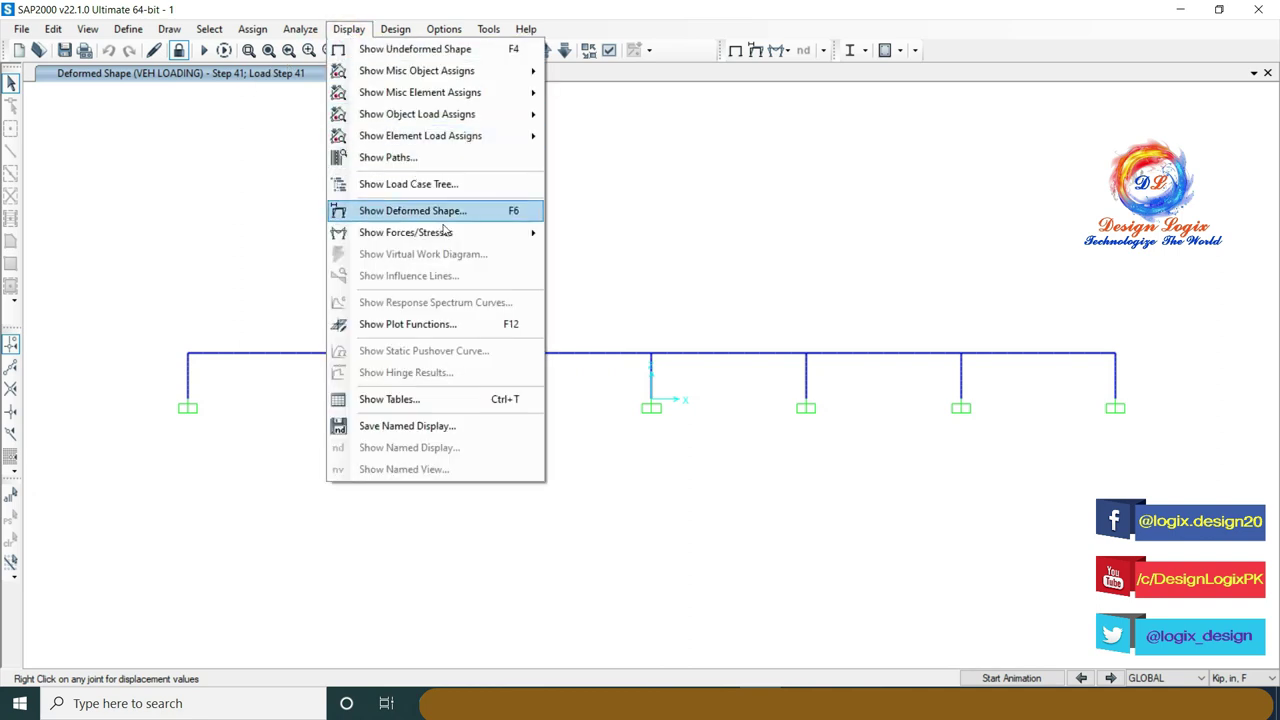
mouse_move(406, 233)
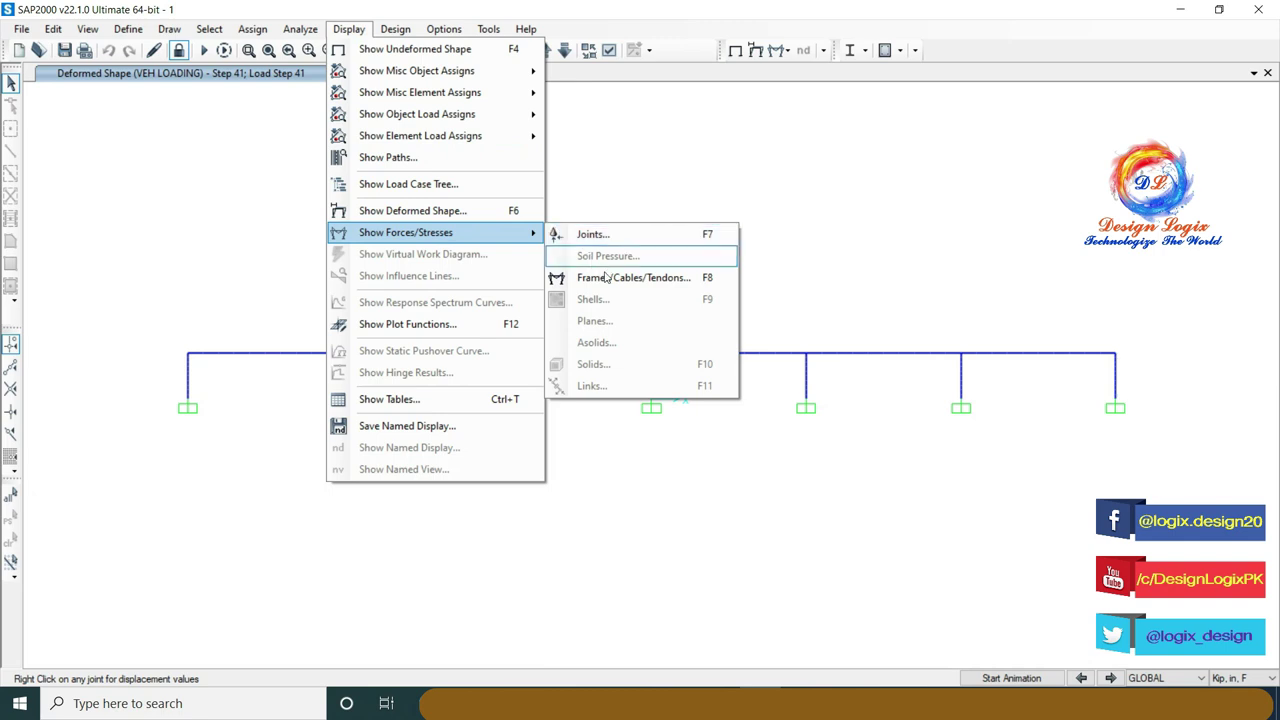
click(615, 280)
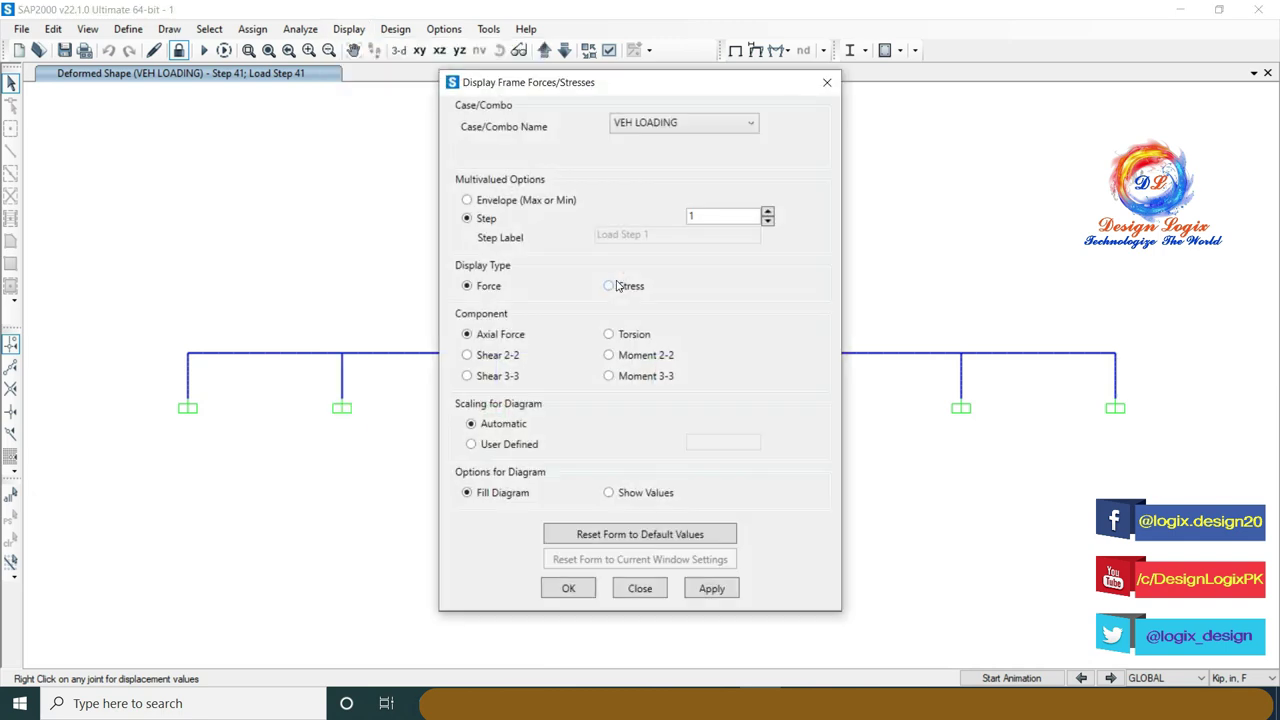
click(659, 378)
click(631, 495)
click(582, 591)
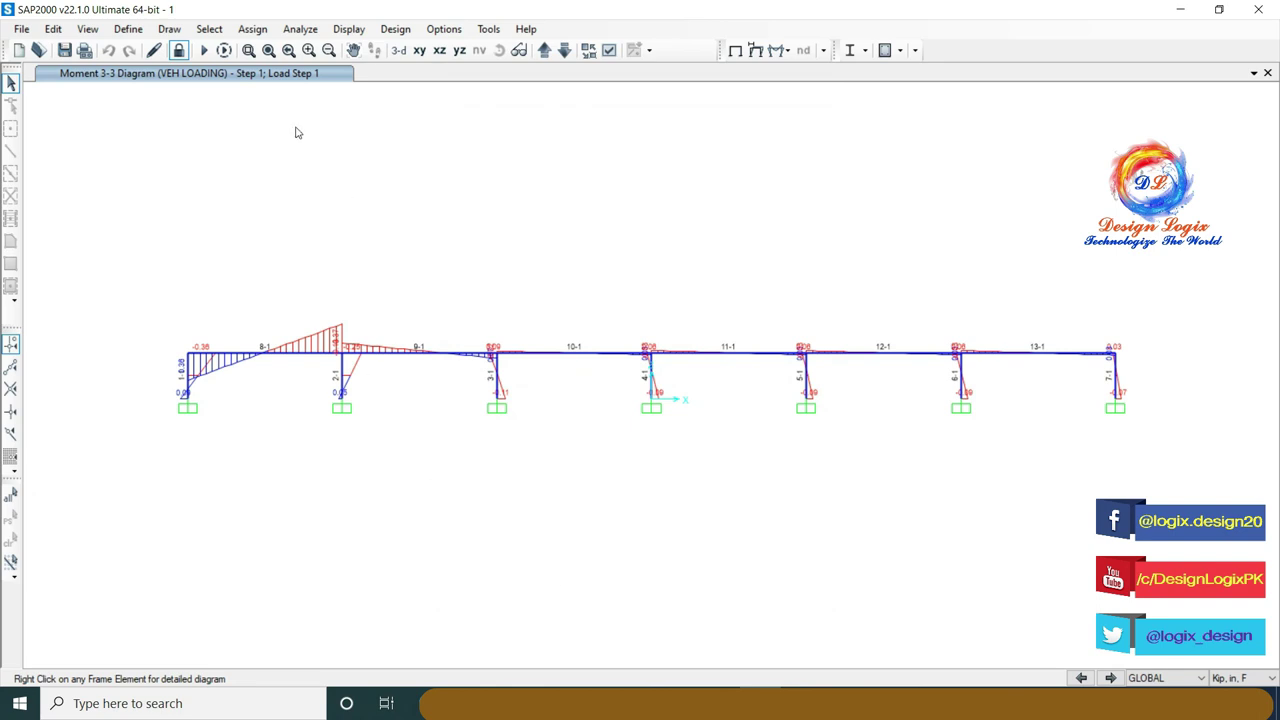
Zoom in on the whole frame and advance the moment diagram nine load steps
mouse_move(248, 50)
click(248, 50)
drag(163, 299, 1155, 425)
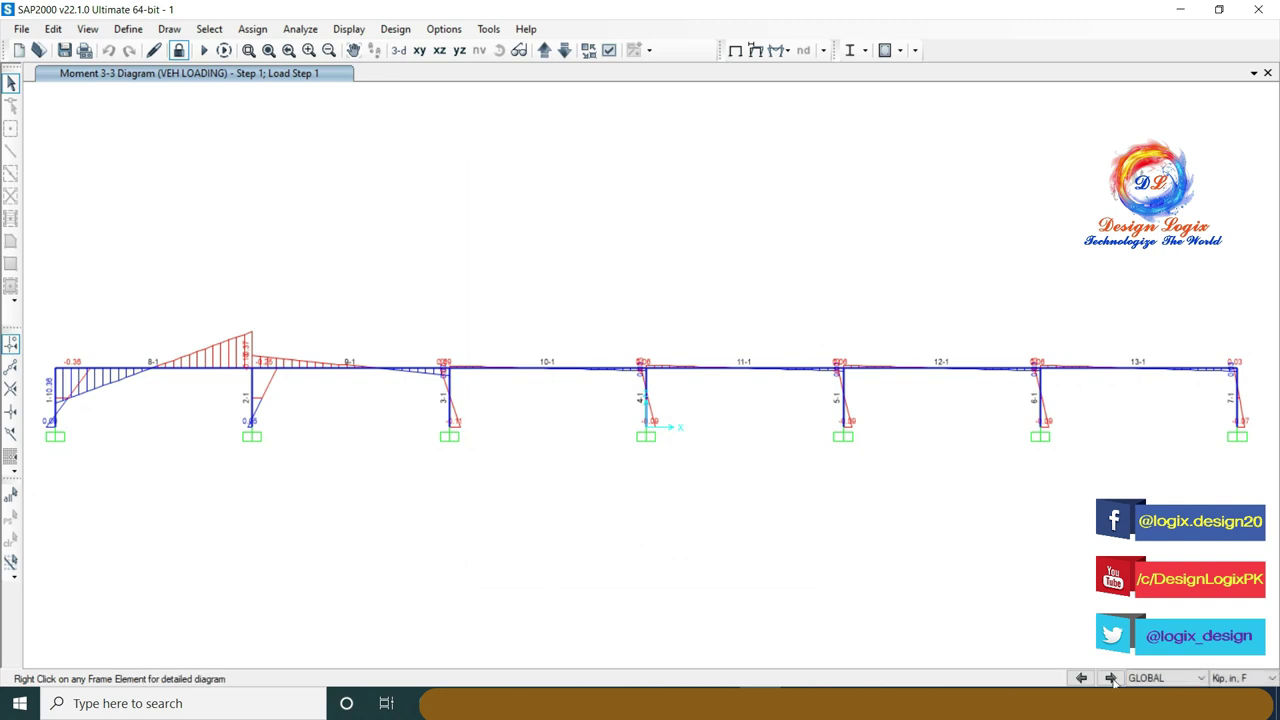
click(1111, 678)
click(1111, 678)
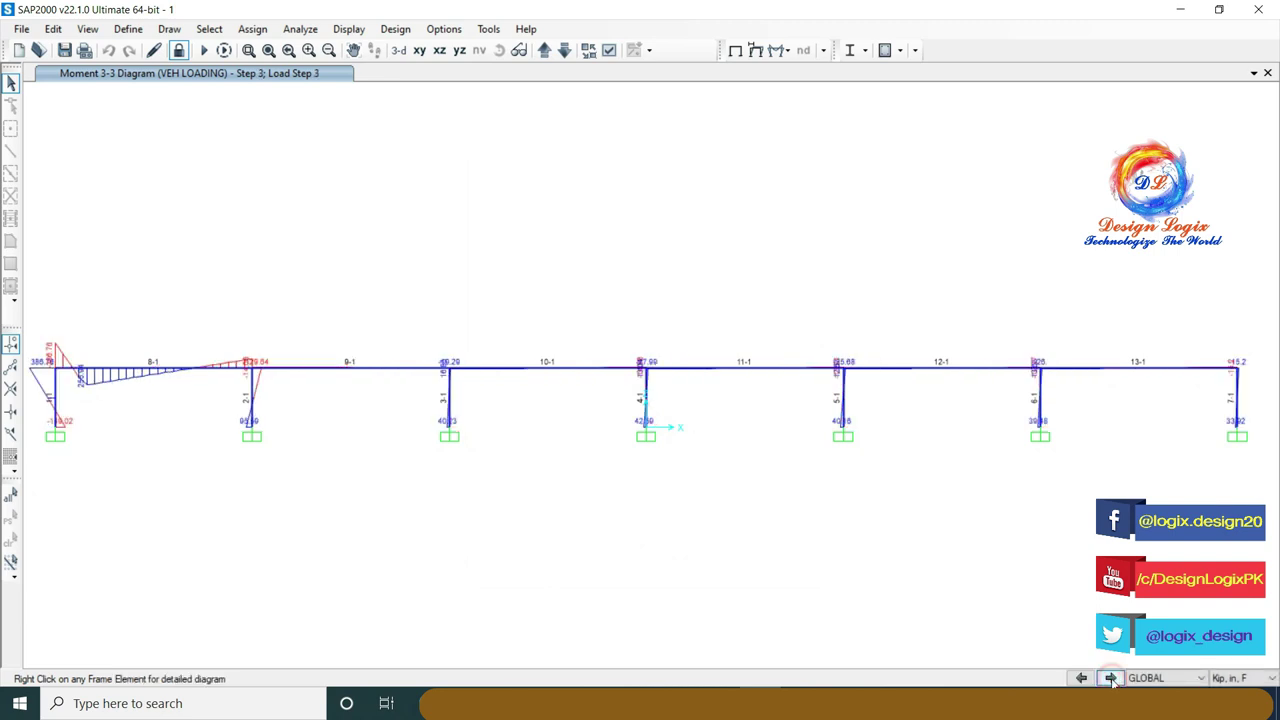
click(1111, 678)
click(1111, 678)
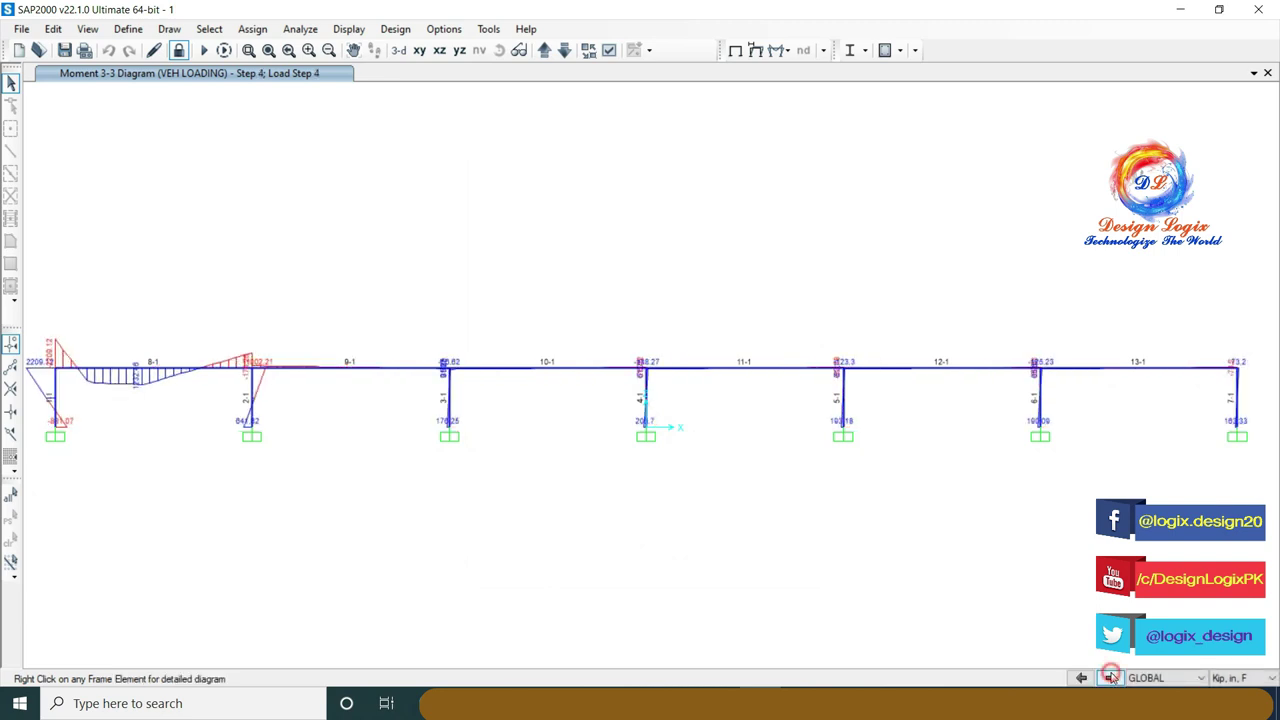
click(1111, 678)
click(1111, 678)
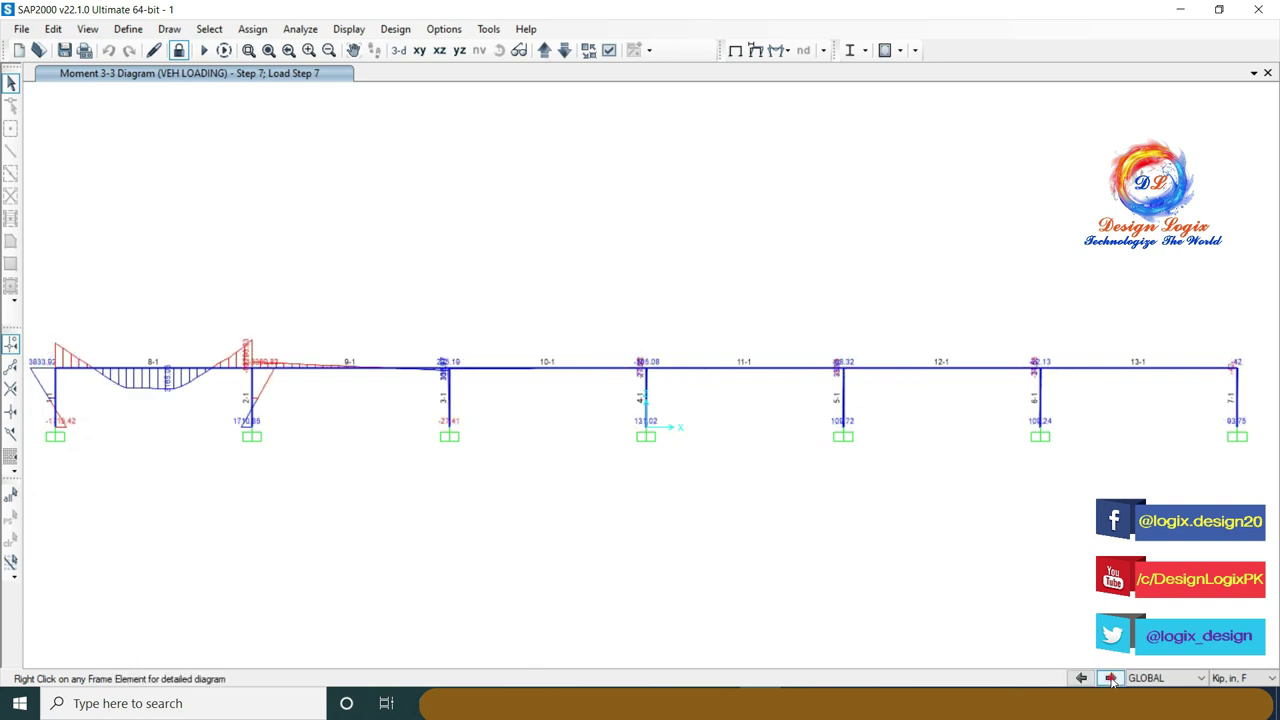
click(1111, 678)
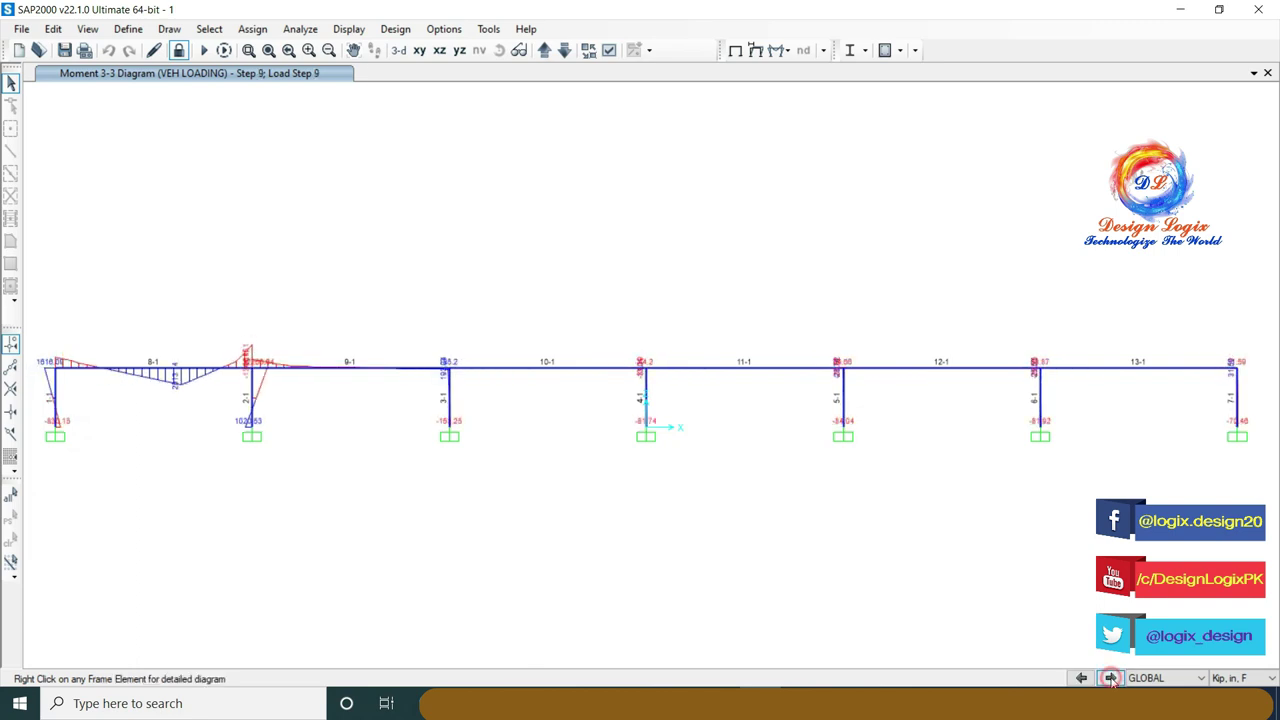
click(1111, 678)
click(1111, 678)
click(1111, 678)
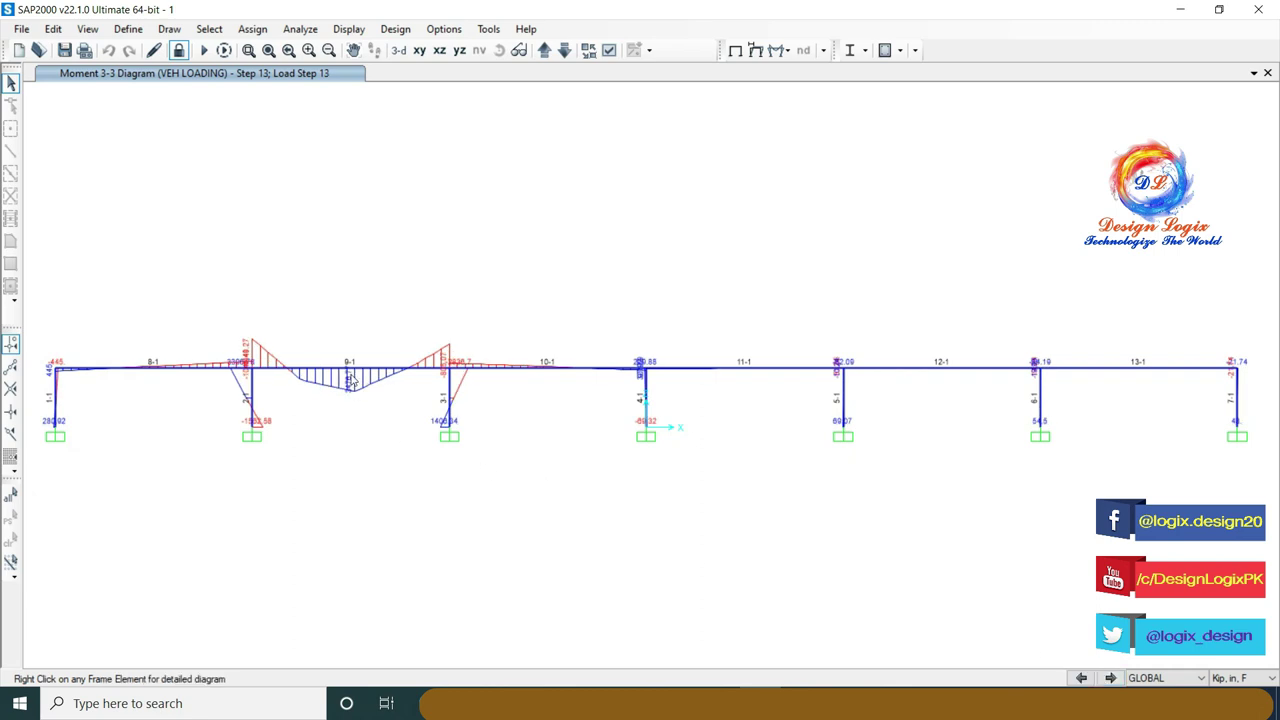
Switch the units to Kip, ft, F and advance the moment diagram two more steps
click(1244, 678)
click(1221, 540)
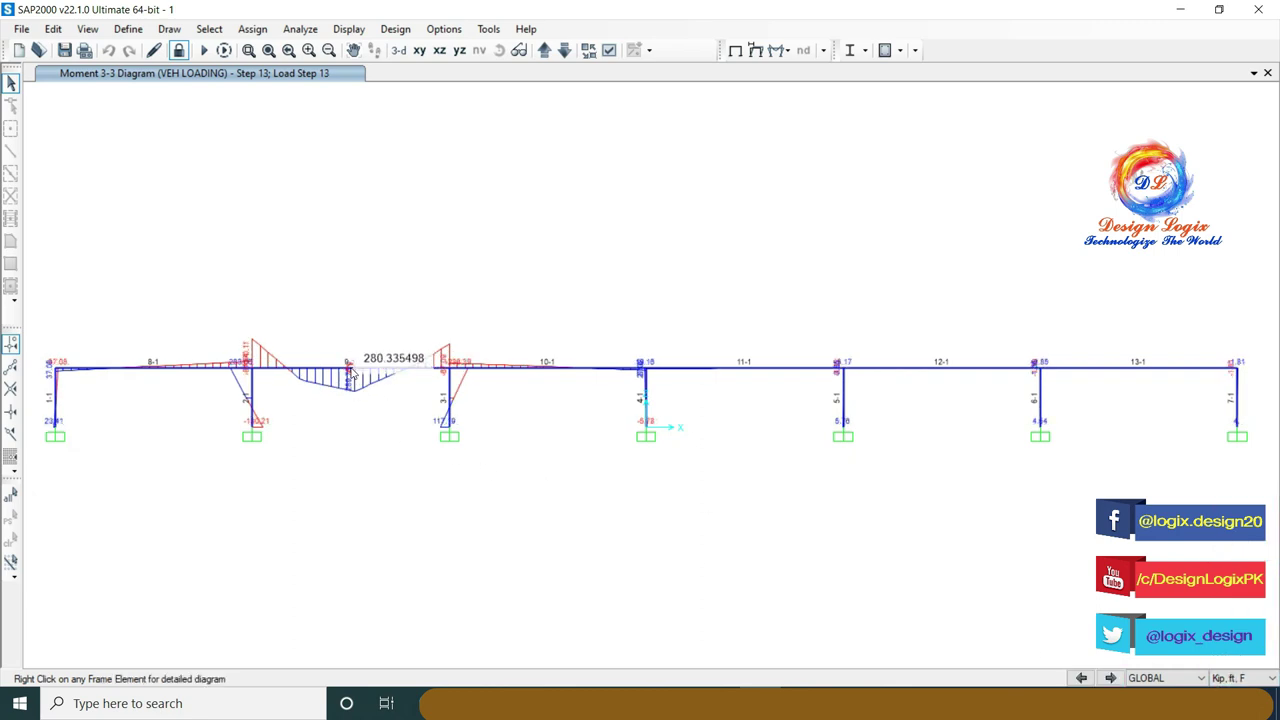
click(1111, 678)
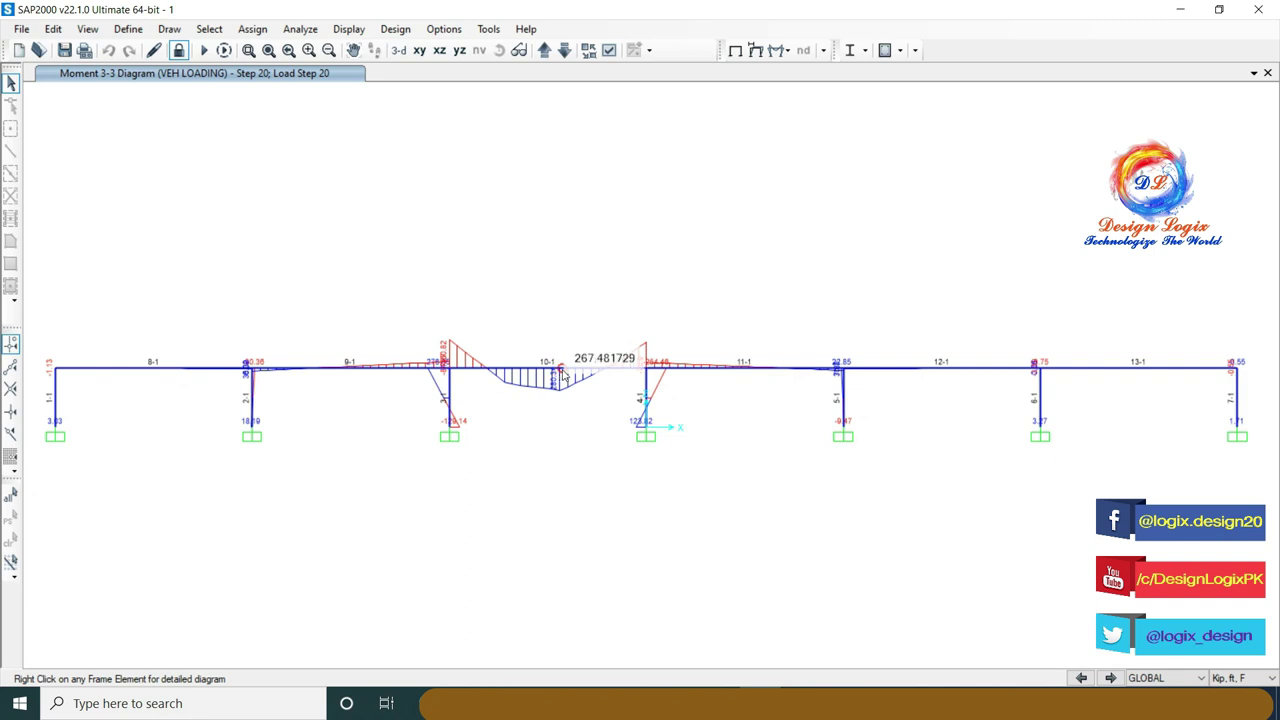
click(1111, 678)
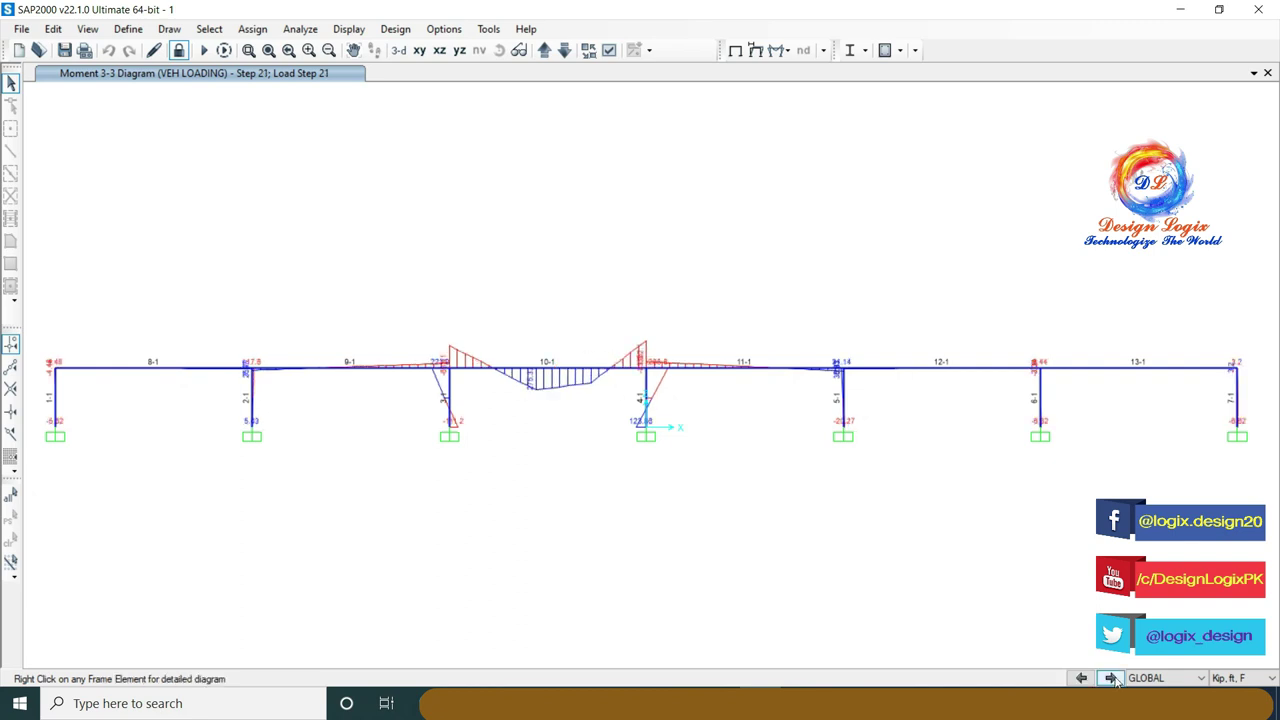